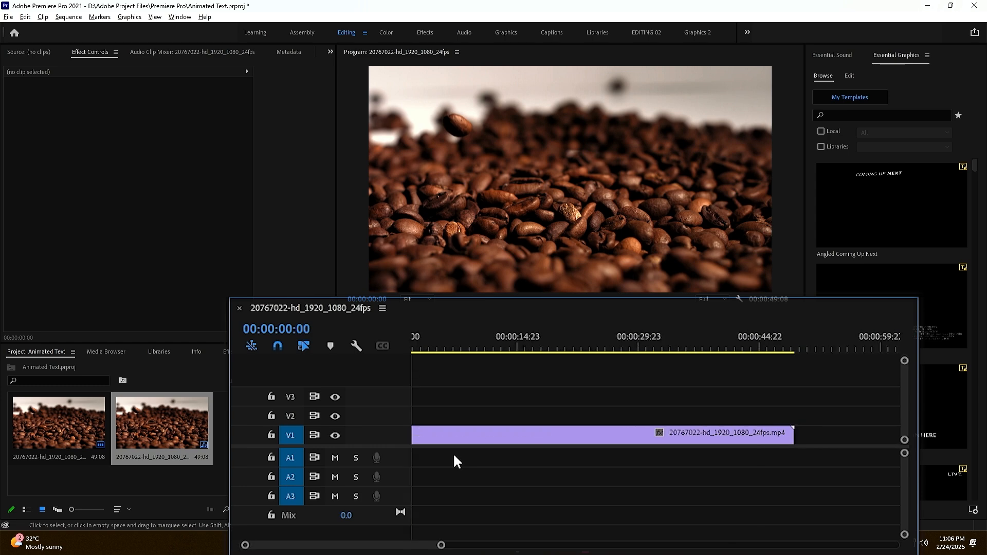
# Play the coffee bean clip from the start of the sequence for about five seconds
pyautogui.scroll(-2, 454, 456)
pyautogui.scroll(3, 431, 490)
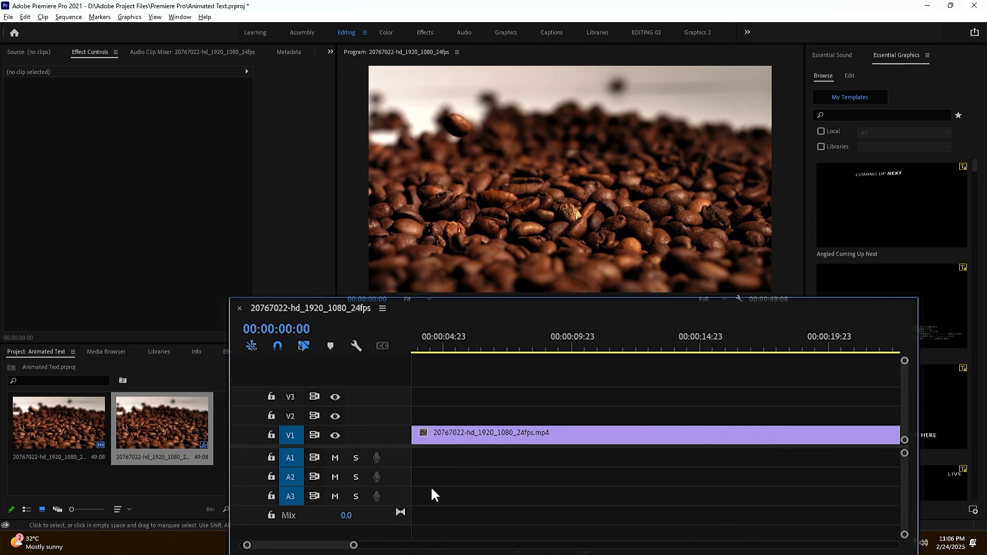
pyautogui.moveTo(334, 548); pyautogui.dragTo(328, 549)
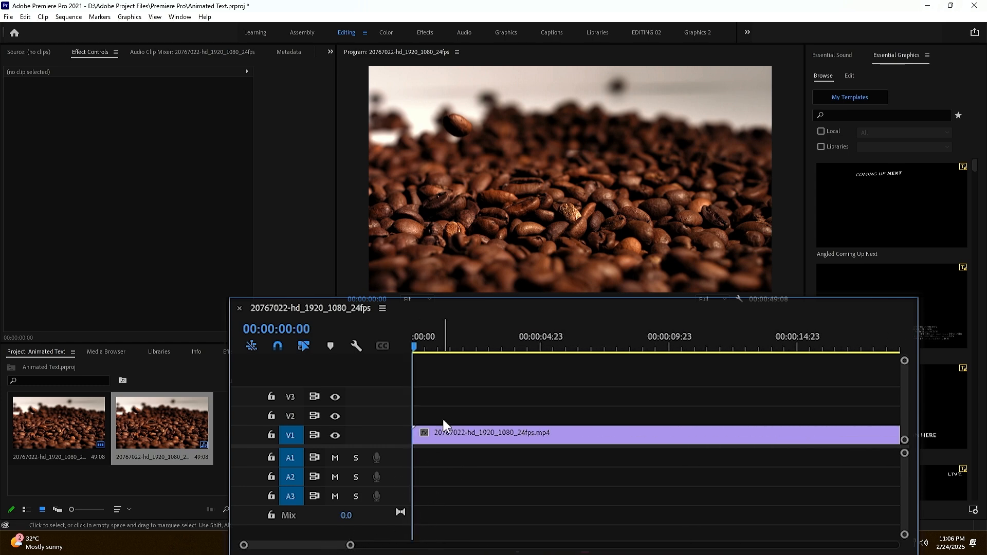
pyautogui.press('space')
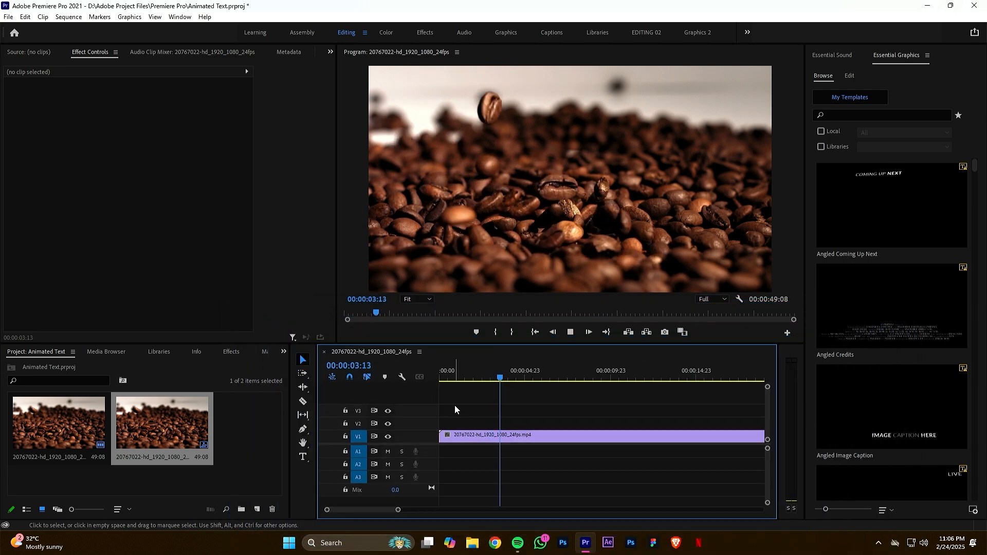
pyautogui.press('space')
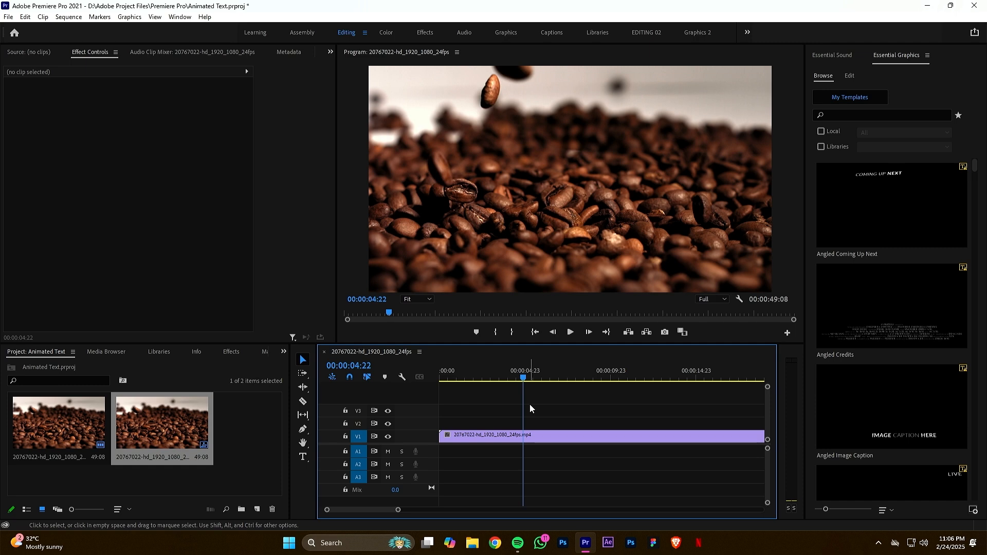
# Import the 10017042-uhd_4096_2160_30fps milk clip and place it on V1 directly after the coffee clip
pyautogui.scroll(-5, 528, 440)
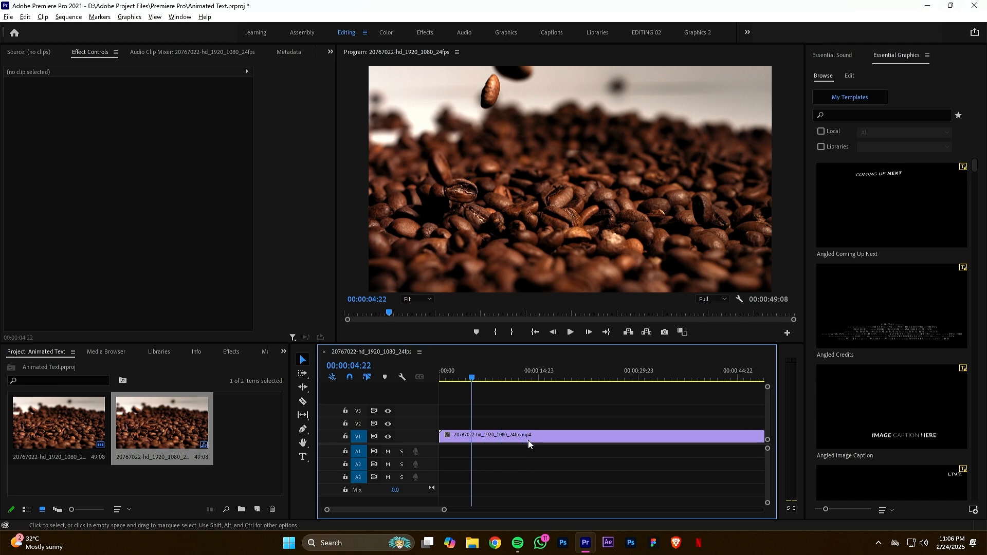
pyautogui.click(532, 439)
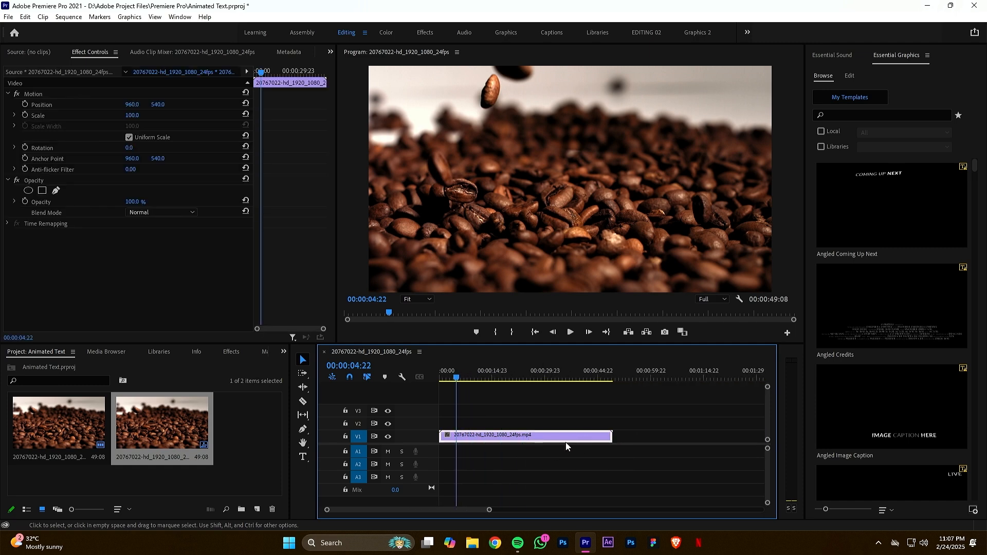
pyautogui.click(279, 450)
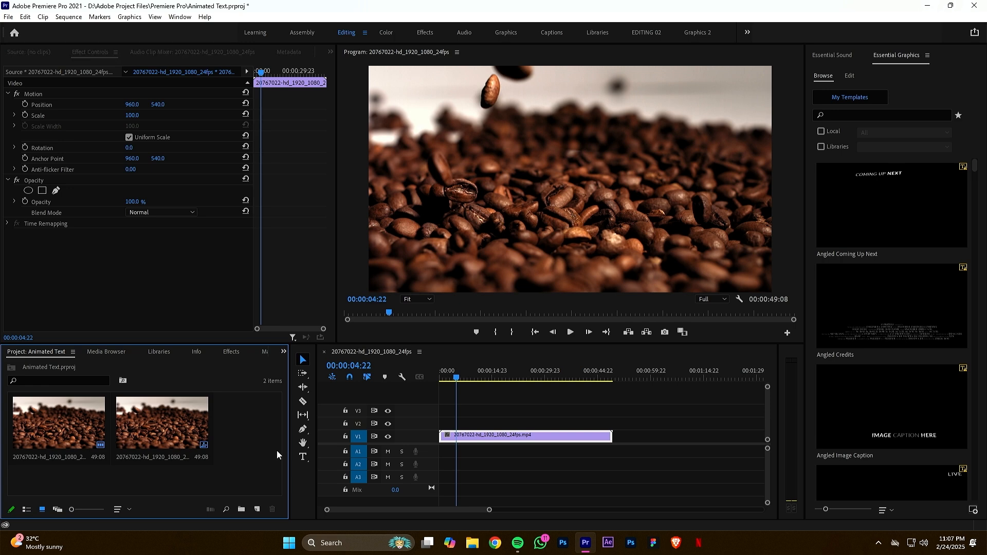
pyautogui.doubleClick(277, 451)
pyautogui.doubleClick(177, 123)
pyautogui.moveTo(221, 405); pyautogui.dragTo(612, 436)
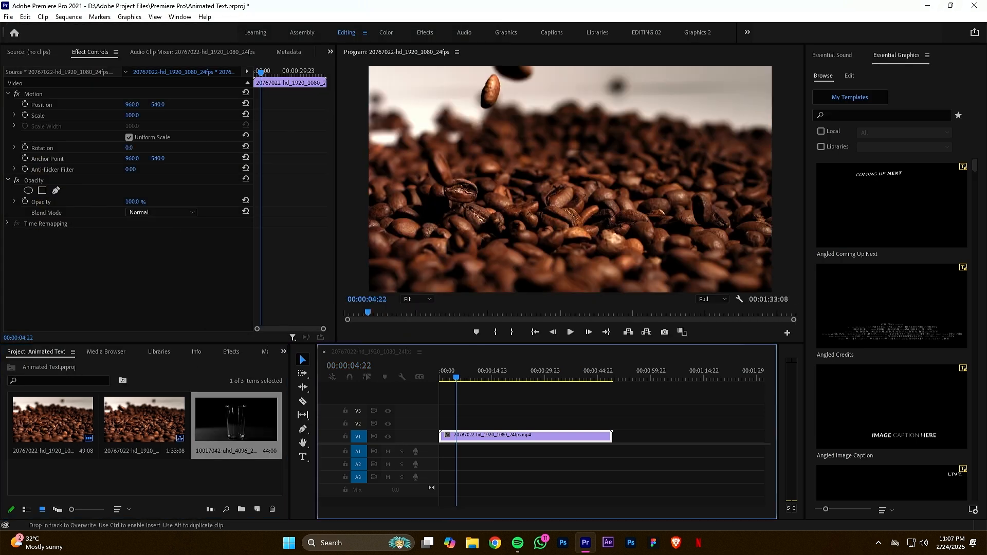
pyautogui.moveTo(456, 378); pyautogui.dragTo(545, 378)
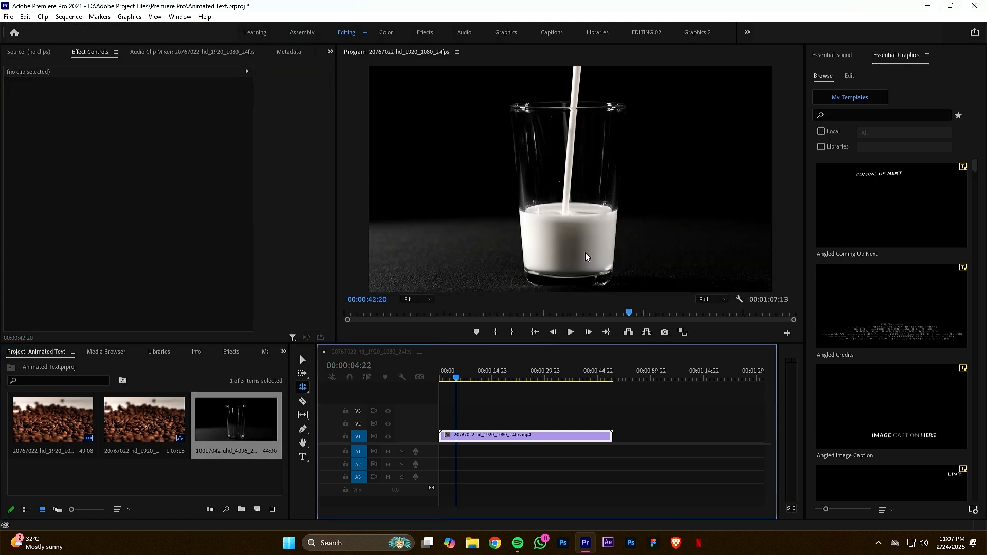
pyautogui.moveTo(237, 422); pyautogui.dragTo(614, 436)
pyautogui.moveTo(525, 377); pyautogui.dragTo(632, 381)
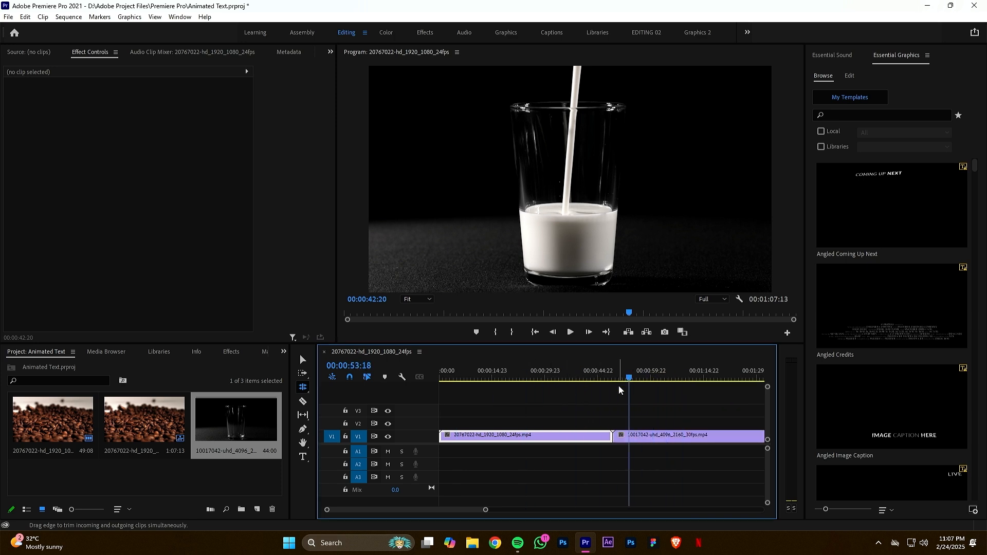
# Ripple-trim the end of the coffee clip on V1 to shorten it, keeping the milk clip attached without a gap
pyautogui.press('v')
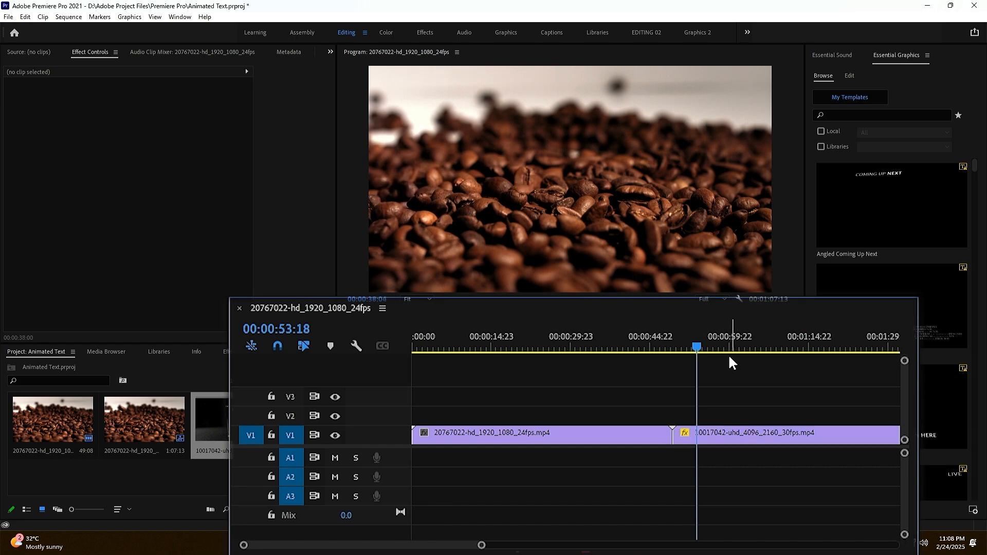
pyautogui.moveTo(701, 347); pyautogui.dragTo(699, 347)
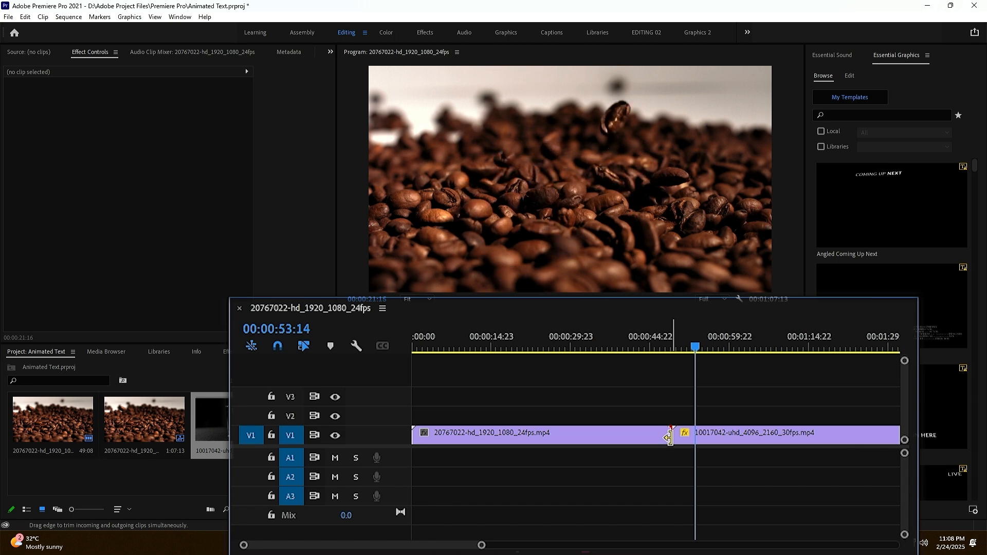
pyautogui.moveTo(669, 438); pyautogui.dragTo(533, 447)
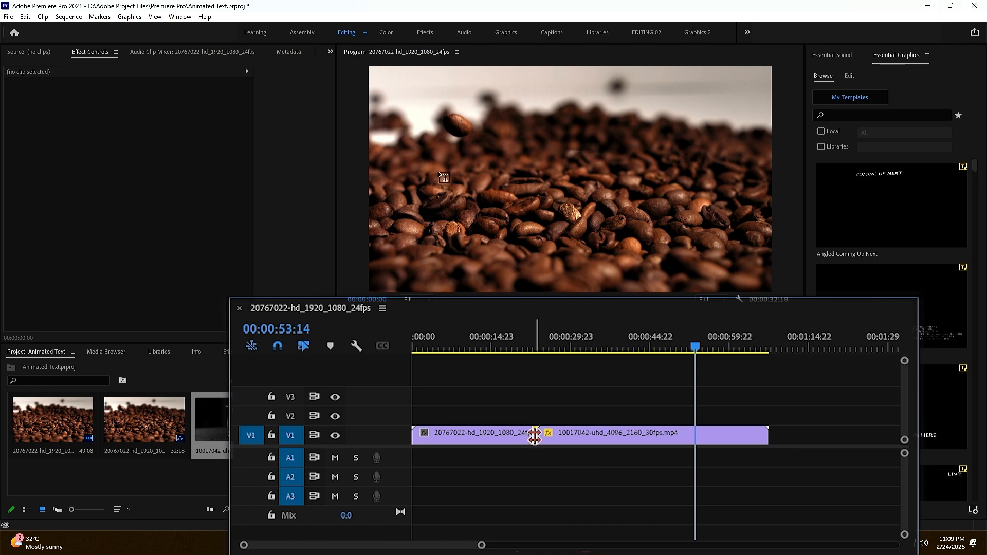
# At the start of the sequence, draw a wide text box across the upper half of the frame and enter COFFEE
pyautogui.moveTo(394, 93); pyautogui.dragTo(482, 133)
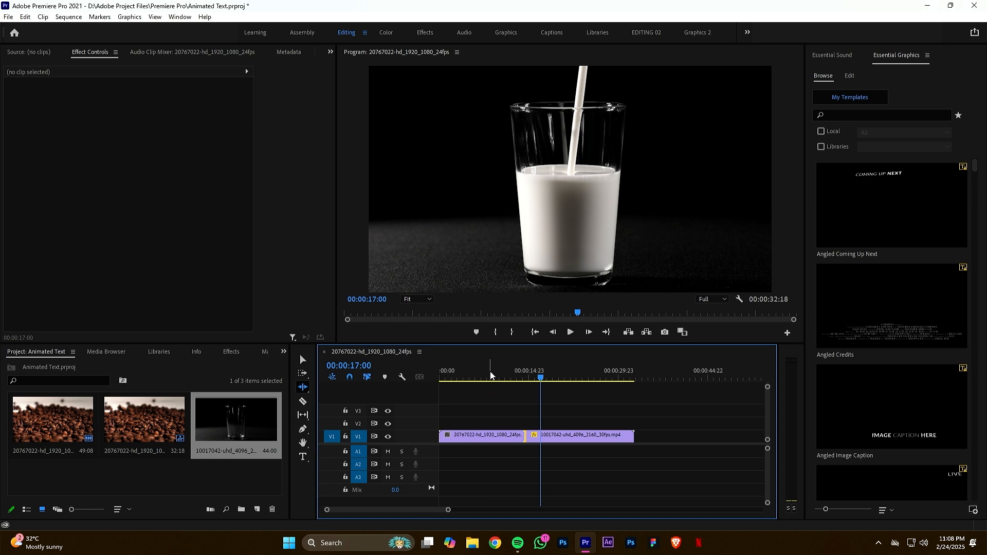
pyautogui.click(438, 372)
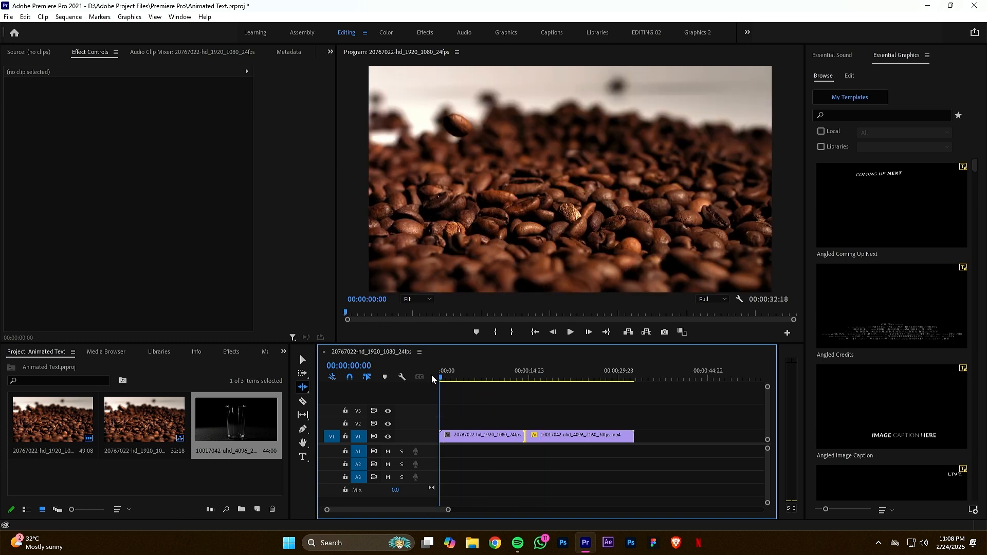
pyautogui.click(302, 458)
pyautogui.moveTo(394, 93); pyautogui.dragTo(762, 200)
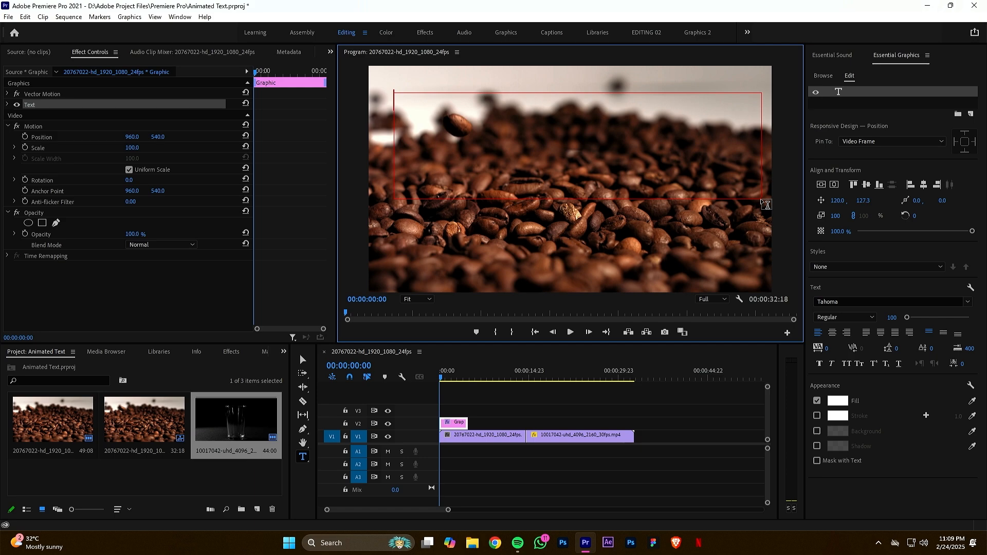
pyautogui.write('COFFEE')
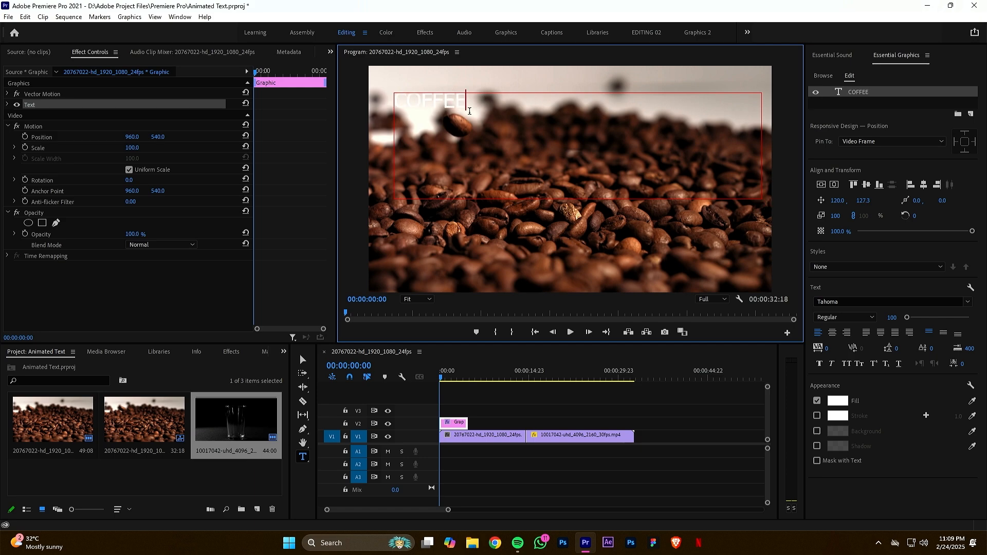
# Select the whole COFFEE text and check that Essential Graphics is enabled among the workspace windows
pyautogui.hotkey('ctrl', 'a')
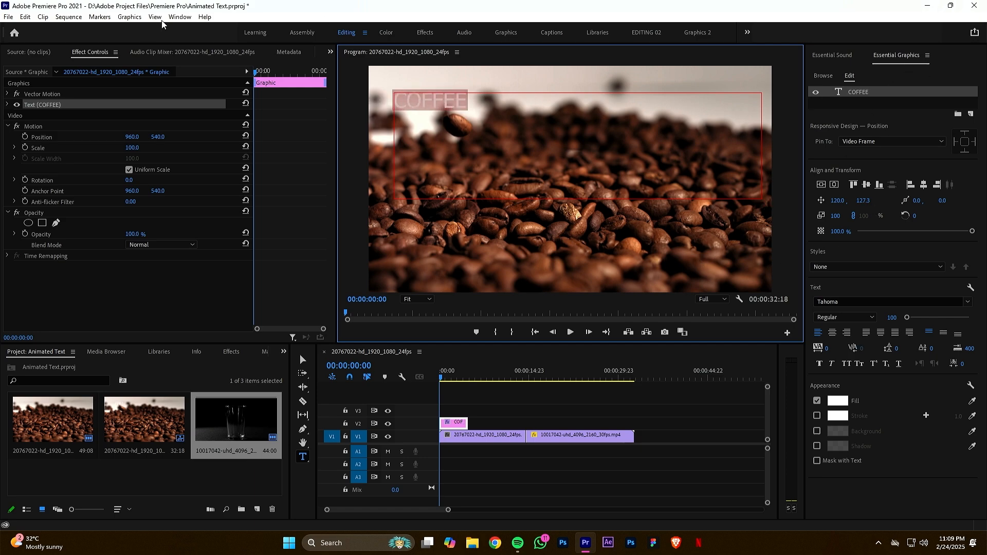
pyautogui.click(180, 17)
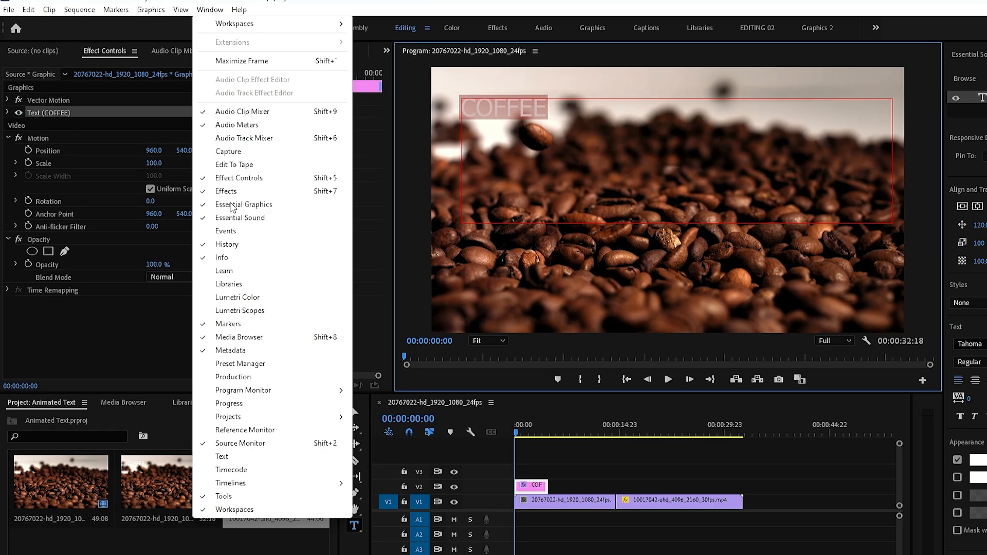
pyautogui.click(247, 216)
pyautogui.click(227, 5)
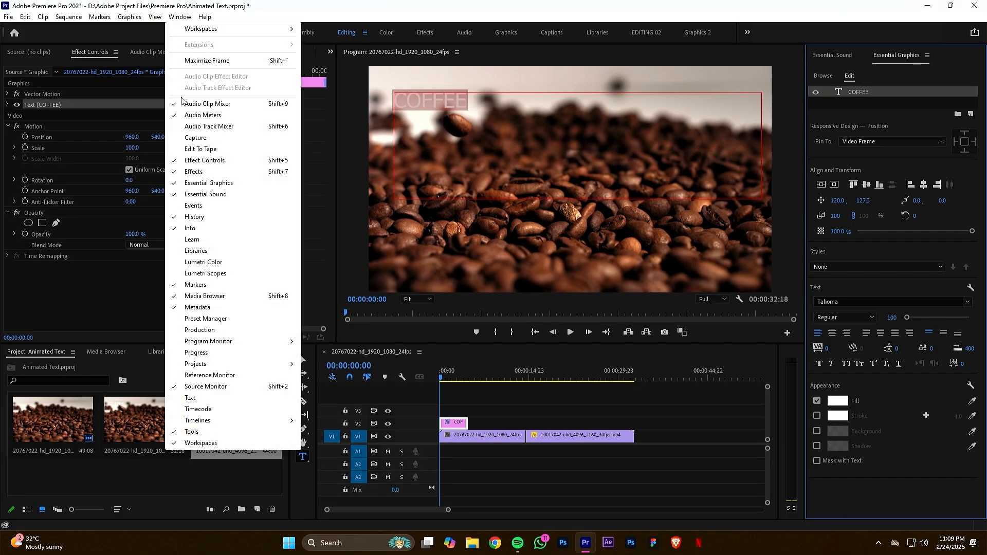
pyautogui.click(752, 334)
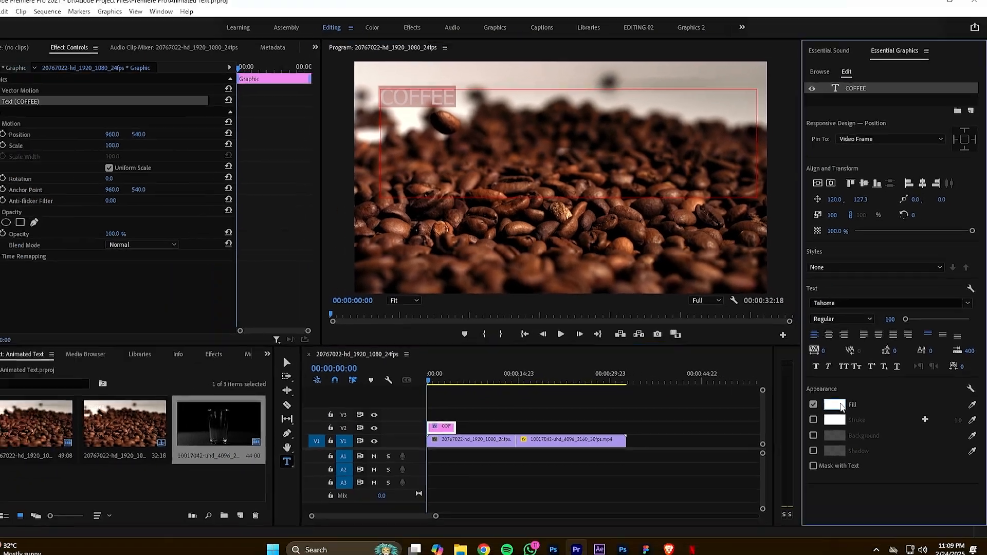
# Set the fill colour of the COFFEE text to red
pyautogui.click(793, 454)
pyautogui.click(679, 441)
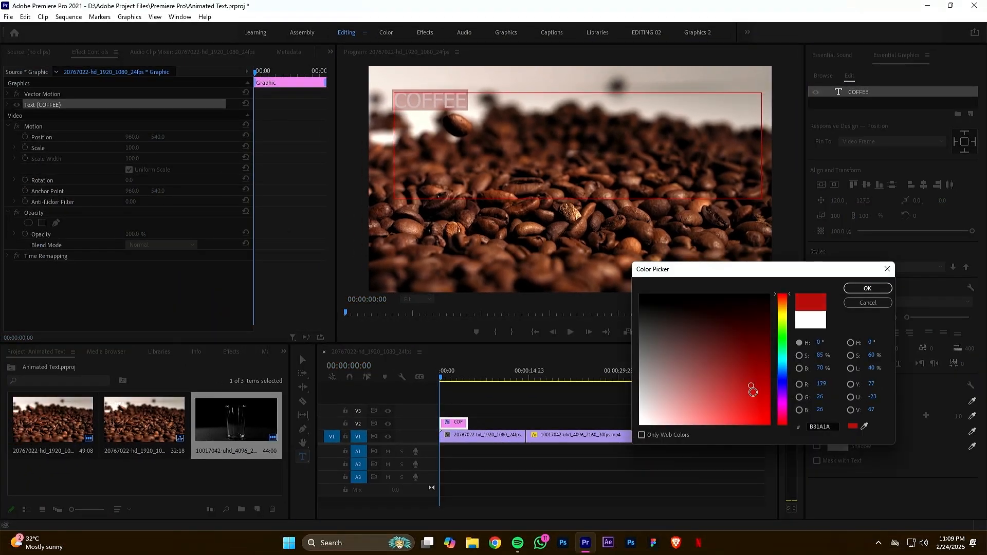
pyautogui.click(868, 289)
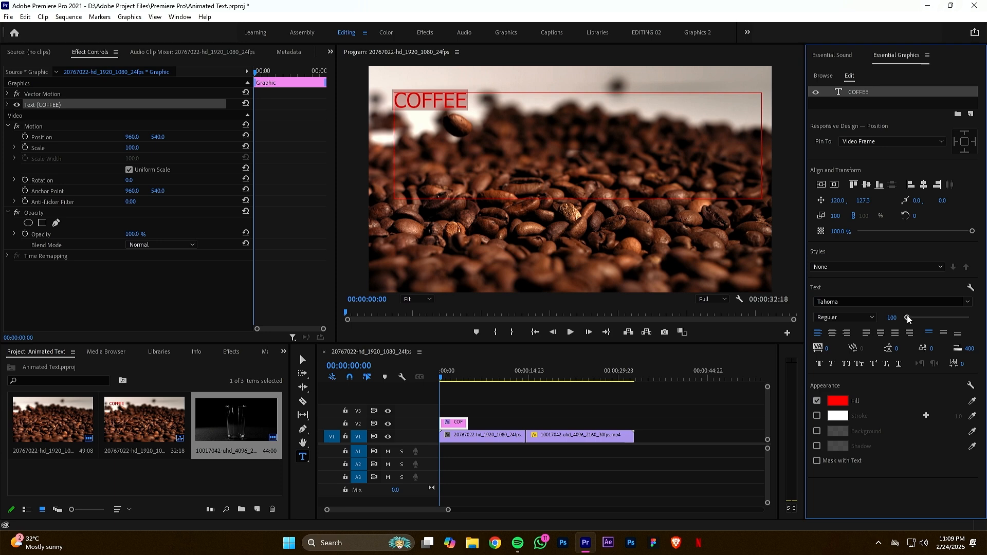
# Enlarge the COFFEE text to a font size of about 456 and change its fill colour to orange
pyautogui.moveTo(908, 318); pyautogui.dragTo(924, 320)
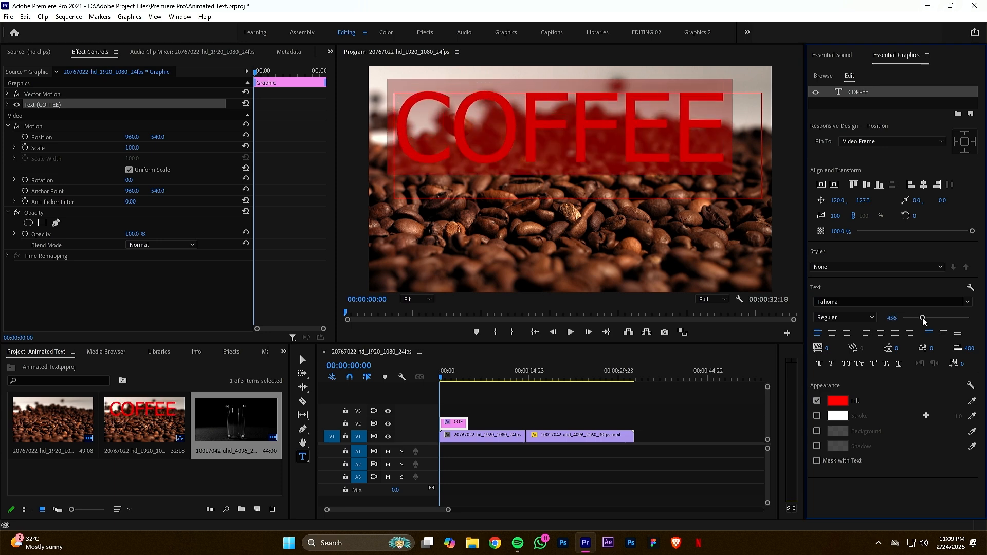
pyautogui.click(837, 401)
pyautogui.moveTo(783, 423); pyautogui.dragTo(787, 395)
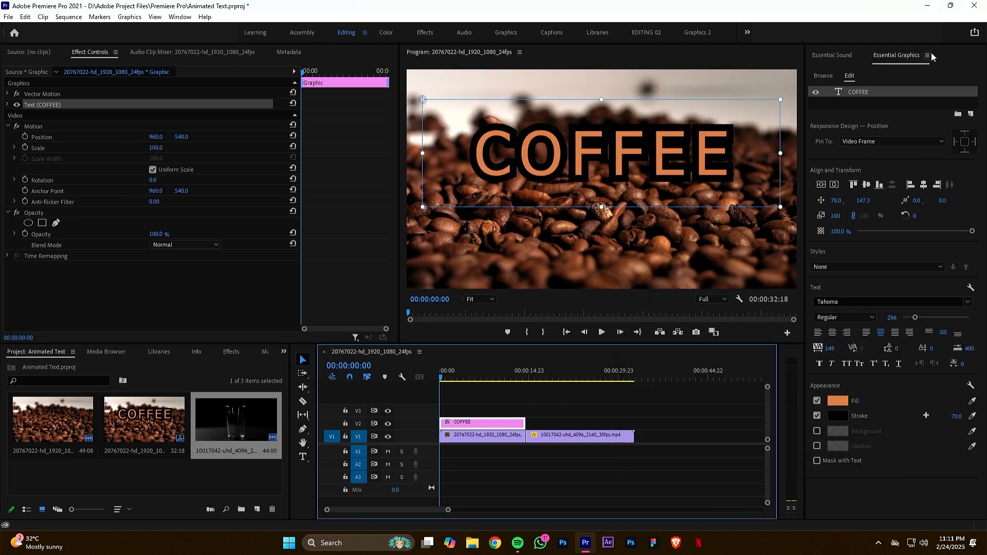
# Close Essential Graphics and Essential Sound to free up workspace
pyautogui.click(927, 55)
pyautogui.click(895, 60)
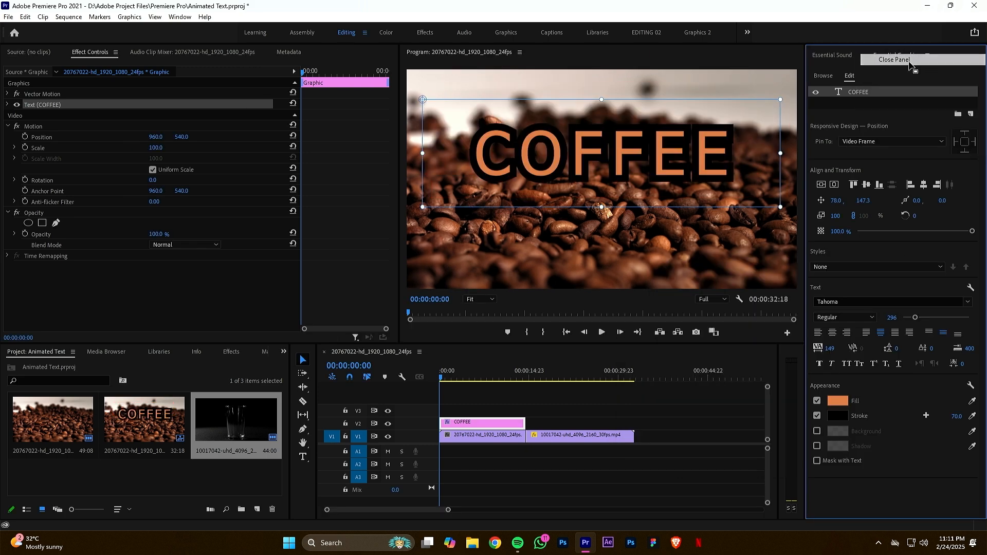
pyautogui.click(865, 55)
pyautogui.click(874, 62)
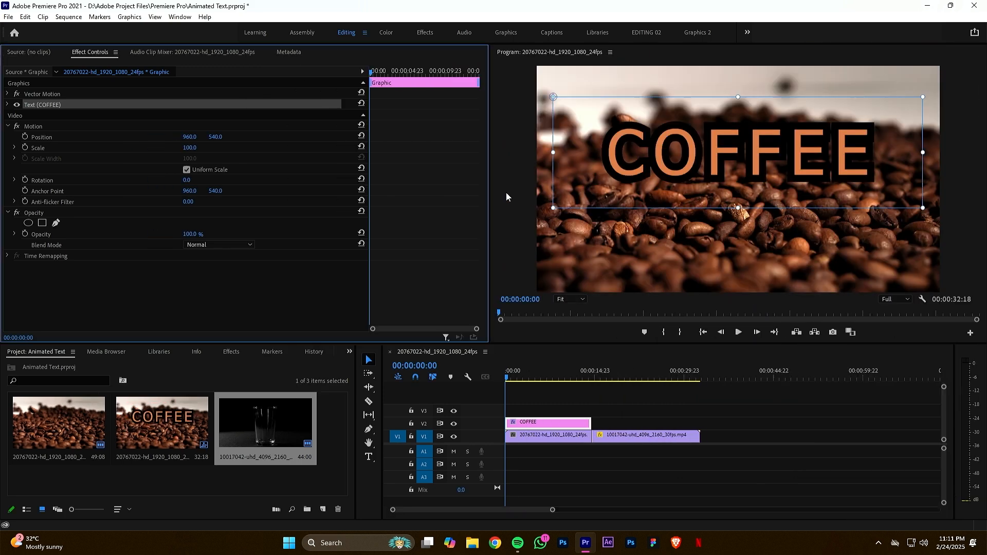
# Enlarge the Program monitor and Effect Controls areas, and widen the keyframe timeline within Effect Controls
pyautogui.moveTo(490, 199); pyautogui.dragTo(487, 199)
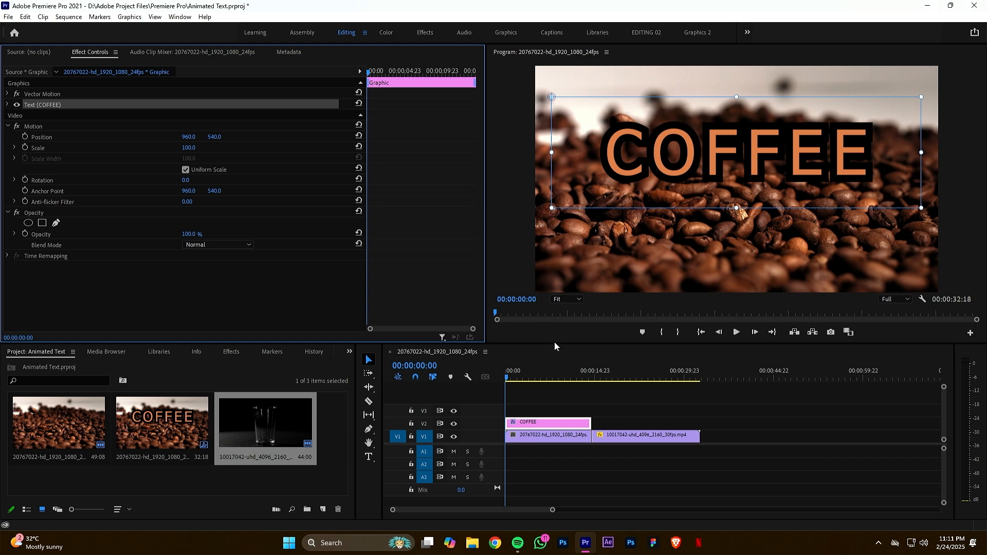
pyautogui.moveTo(555, 346); pyautogui.dragTo(553, 410)
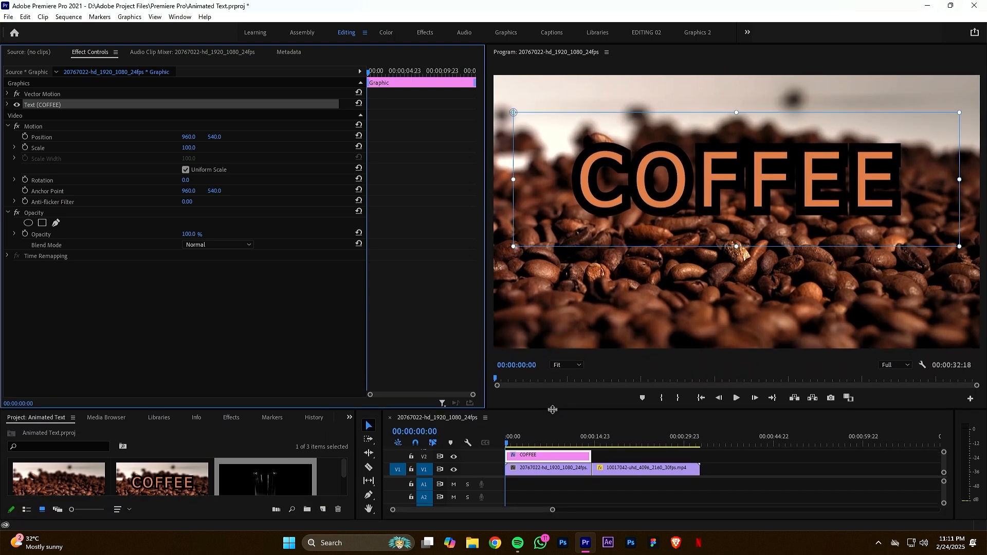
pyautogui.moveTo(367, 182); pyautogui.dragTo(286, 184)
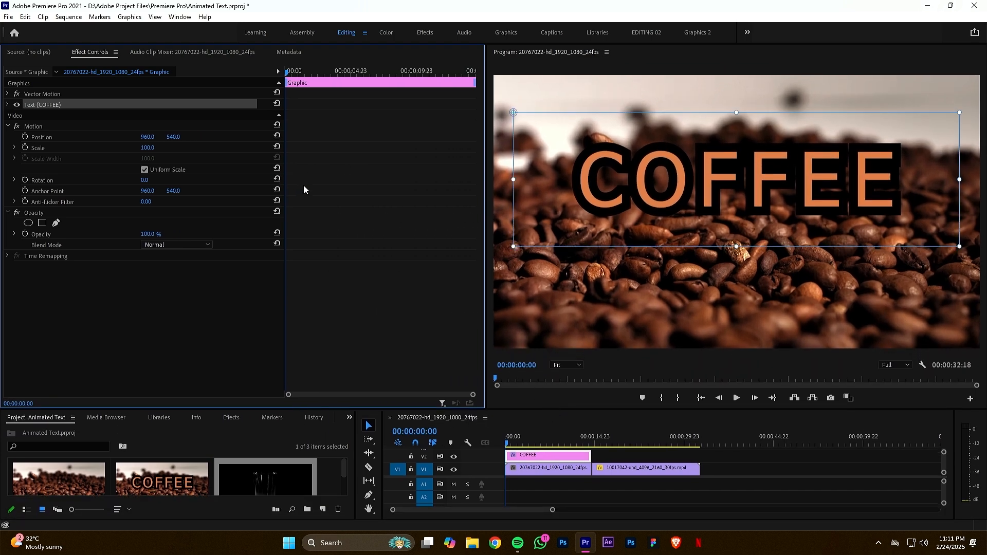
# Enable keyframing for the COFFEE graphic's Position, Scale and Rotation at 00:00:00:00
pyautogui.click(25, 137)
pyautogui.click(25, 148)
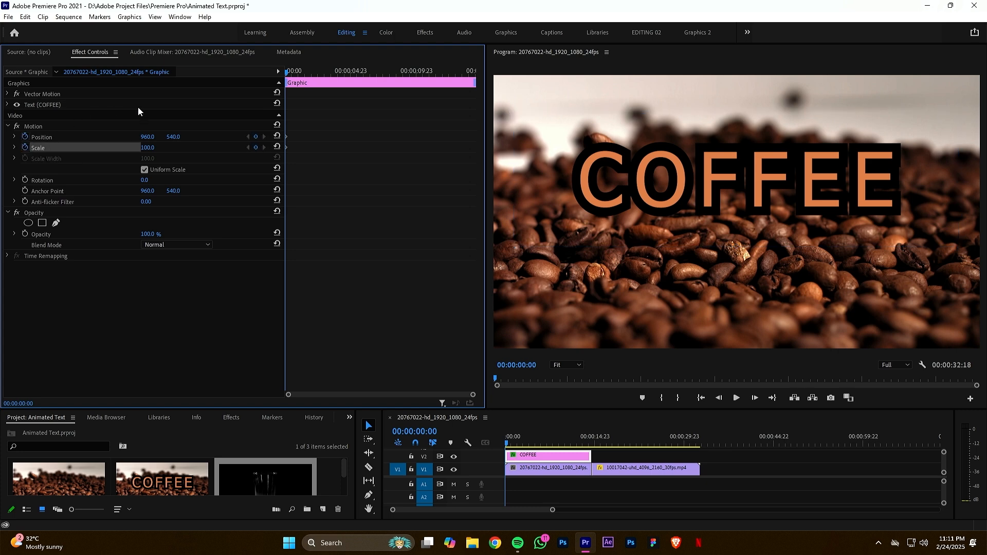
pyautogui.click(25, 180)
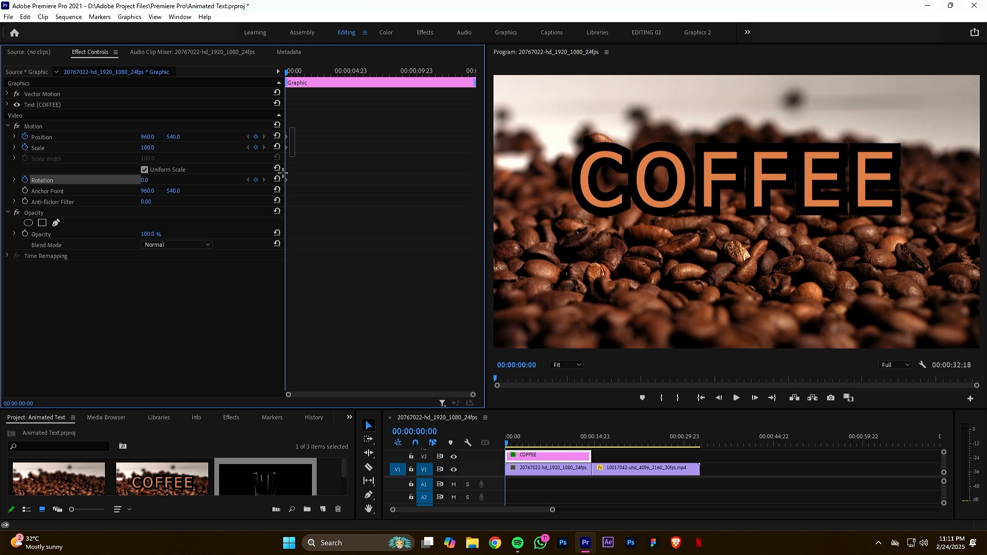
# Move the Position, Scale and Rotation keyframes to 00:00:03:06 and return the playhead to the start of the graphic
pyautogui.moveTo(283, 174); pyautogui.dragTo(292, 193)
pyautogui.moveTo(287, 140); pyautogui.dragTo(319, 147)
pyautogui.moveTo(296, 73); pyautogui.dragTo(329, 86)
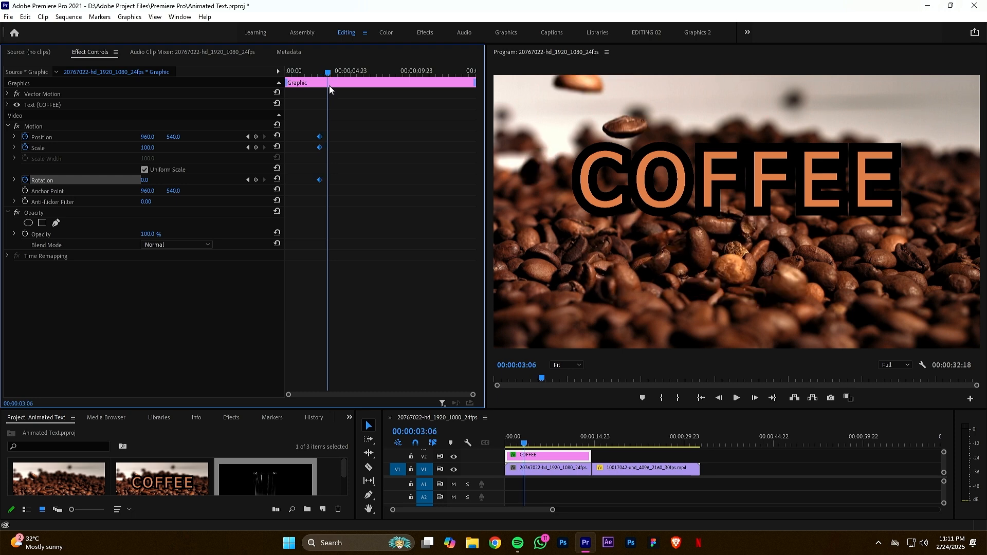
pyautogui.moveTo(320, 137); pyautogui.dragTo(328, 142)
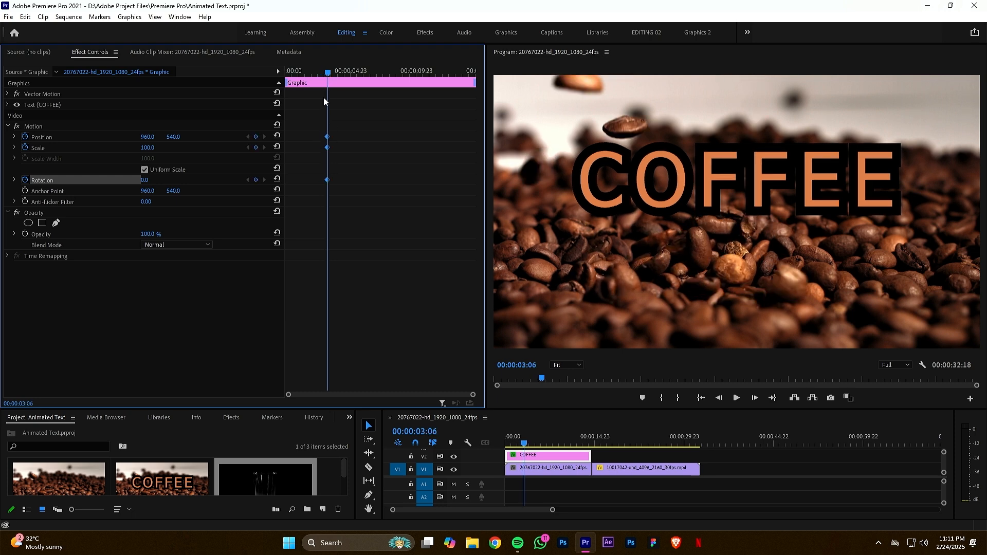
pyautogui.moveTo(327, 76); pyautogui.dragTo(284, 80)
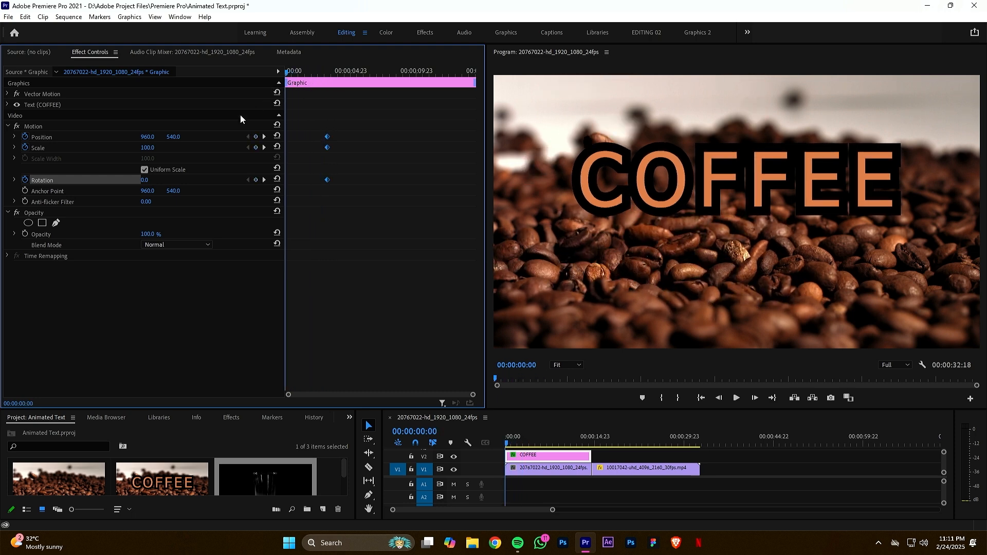
# Set the COFFEE graphic's starting Position Y to 615, Scale to 0 and Rotation to -90°, and preview the animation
pyautogui.moveTo(154, 152); pyautogui.dragTo(105, 153)
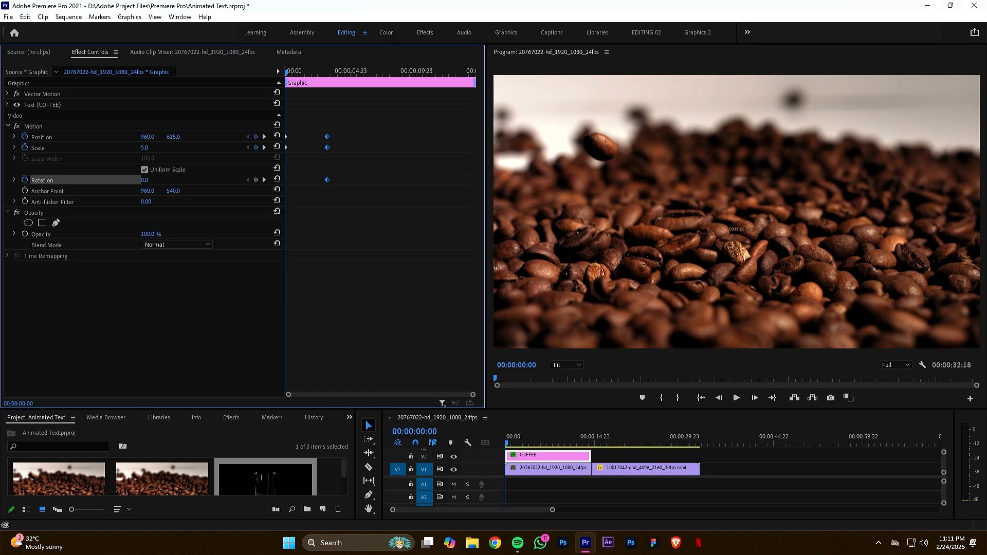
pyautogui.moveTo(145, 148)
pyautogui.mouseDown()
pyautogui.moveTo(154, 148)
pyautogui.moveTo(143, 148)
pyautogui.mouseUp()
pyautogui.click(144, 180)
pyautogui.press('space')
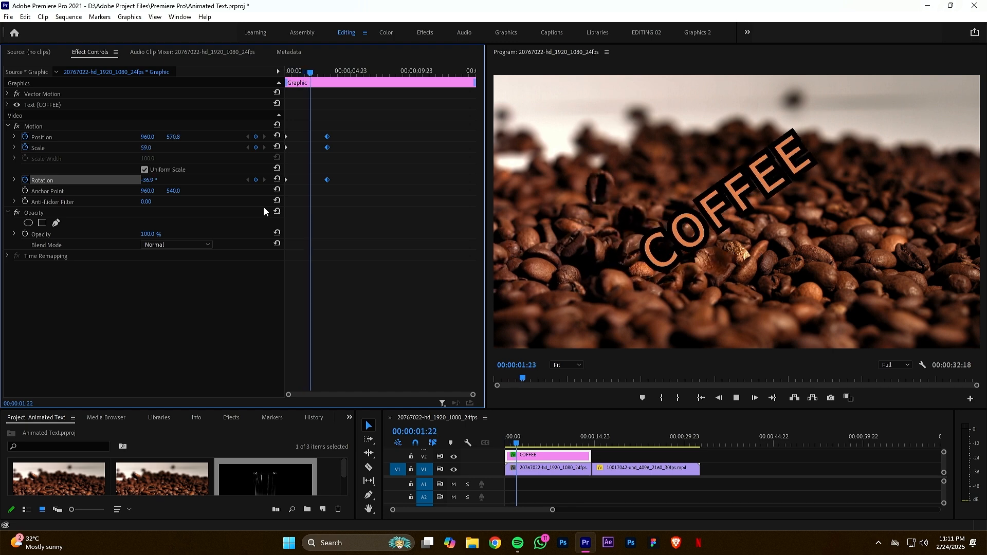
pyautogui.press('space')
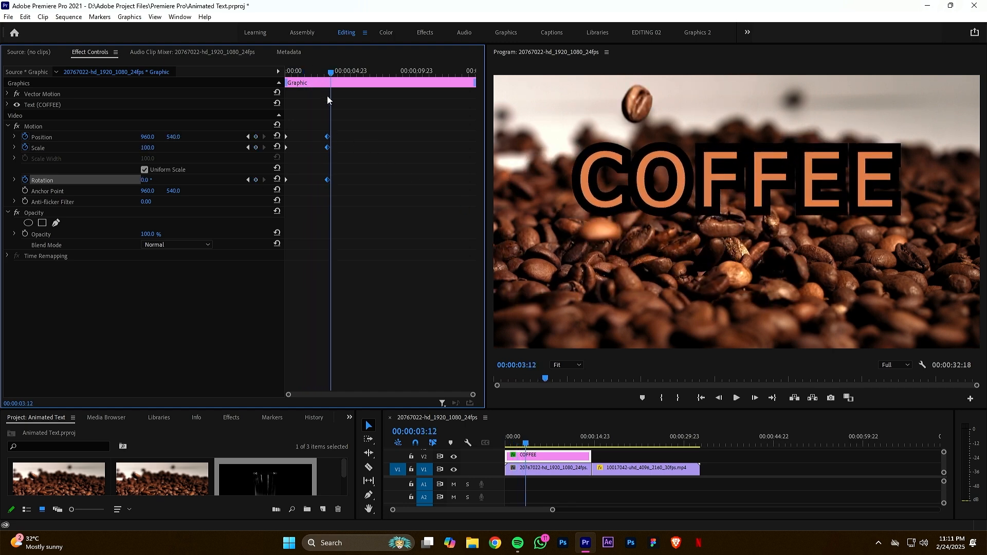
# Speed up the title's entrance by moving the ending Position, Scale and Rotation keyframes to about 1.5 seconds, and preview it from the start
pyautogui.moveTo(331, 75); pyautogui.dragTo(276, 99)
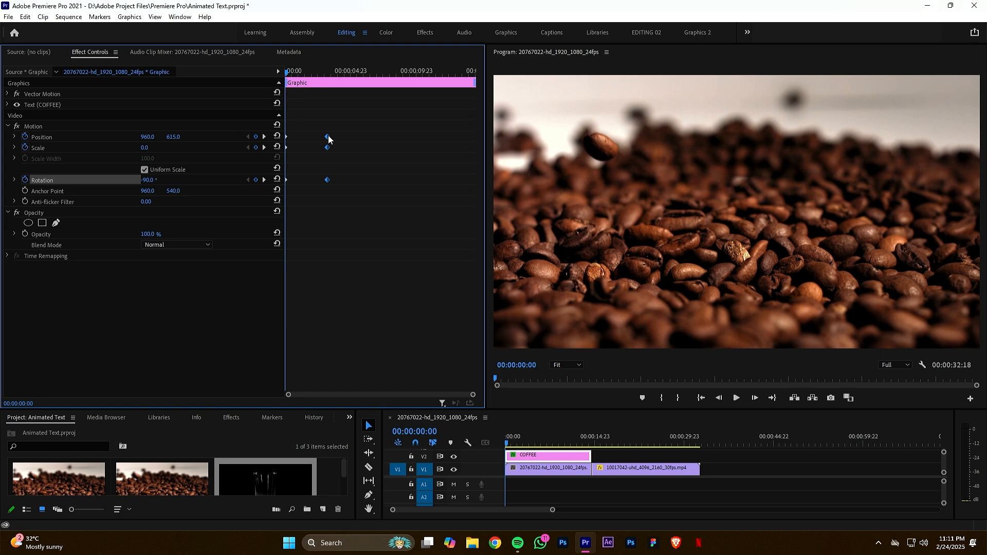
pyautogui.press('space')
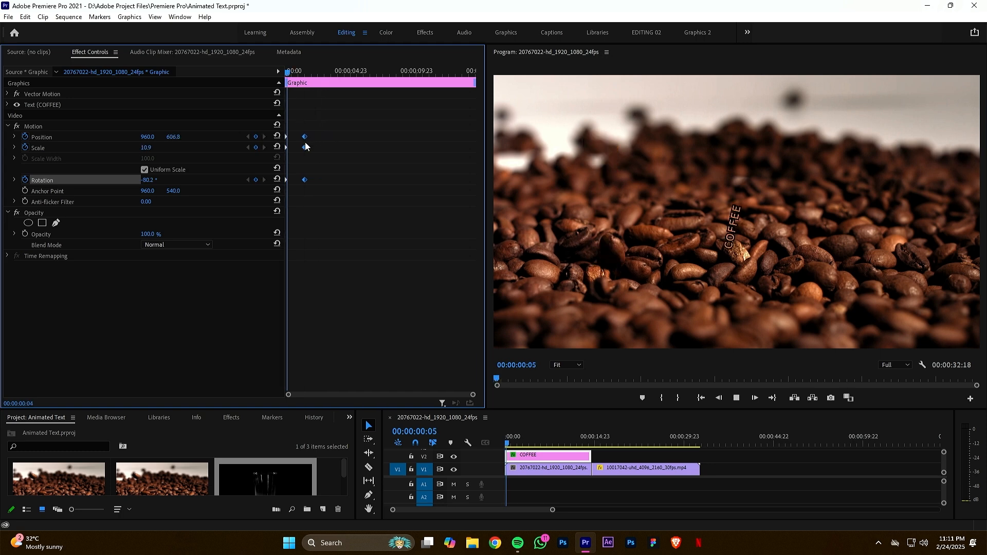
pyautogui.press('space')
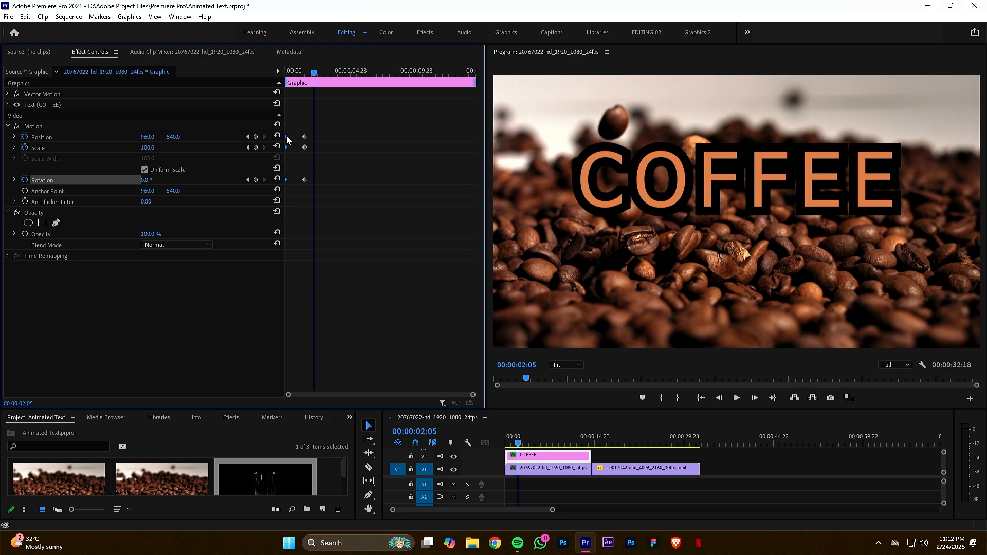
pyautogui.moveTo(289, 138); pyautogui.dragTo(315, 147)
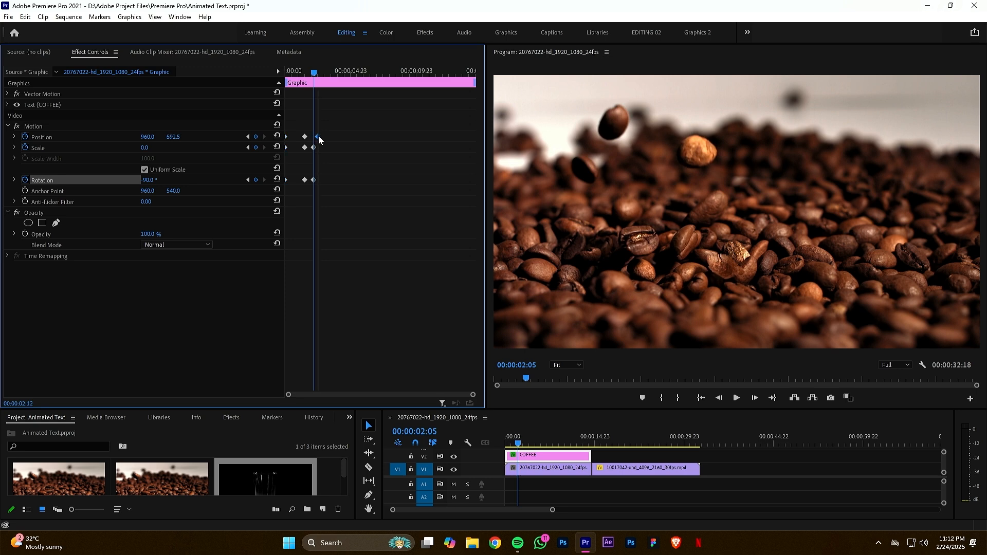
pyautogui.hotkey('ctrl', 'z')
pyautogui.hotkey('ctrl', 'z')
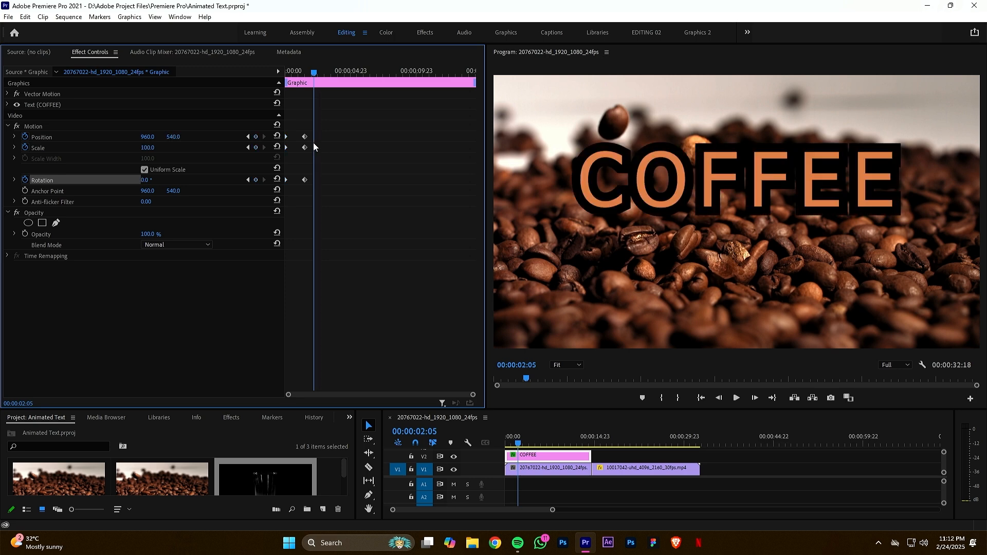
# Copy the starting Position, Scale and Rotation keyframes to about 2.8 seconds as a closing animation, and preview it
pyautogui.moveTo(305, 147); pyautogui.dragTo(322, 148)
pyautogui.moveTo(314, 72); pyautogui.dragTo(280, 84)
pyautogui.press('space')
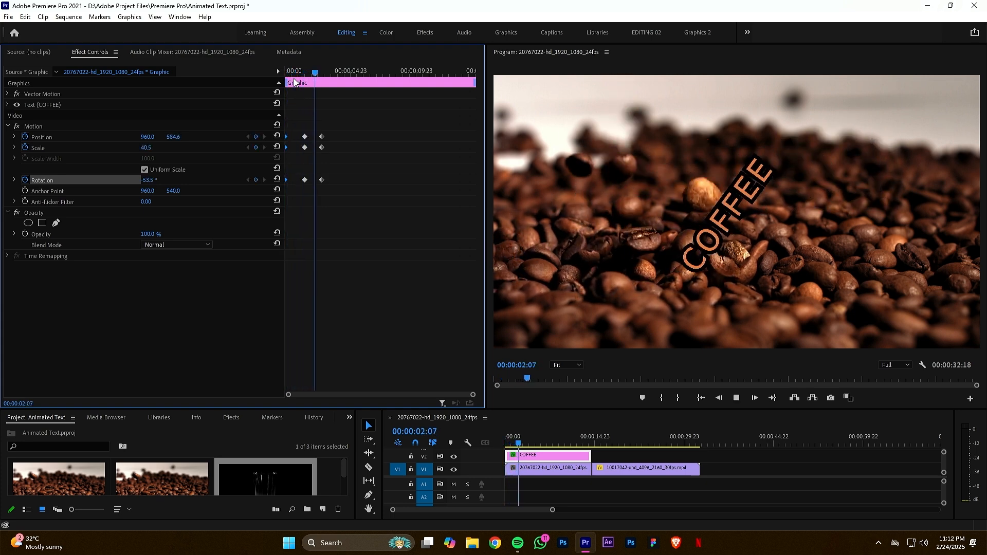
pyautogui.press('space')
# Move the closing keyframes to about 00:00:04:20, duplicate the full-size keyframes at 00:00:03:01 to hold the title, and preview from the start
pyautogui.moveTo(355, 123); pyautogui.dragTo(315, 216)
pyautogui.moveTo(322, 148); pyautogui.dragTo(348, 143)
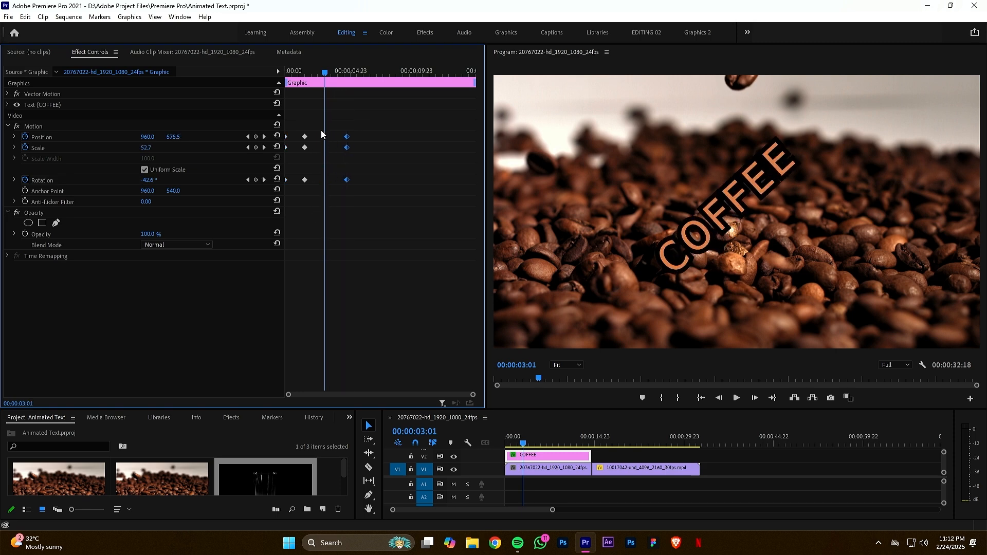
pyautogui.moveTo(305, 177); pyautogui.dragTo(297, 206)
pyautogui.moveTo(306, 140); pyautogui.dragTo(327, 145)
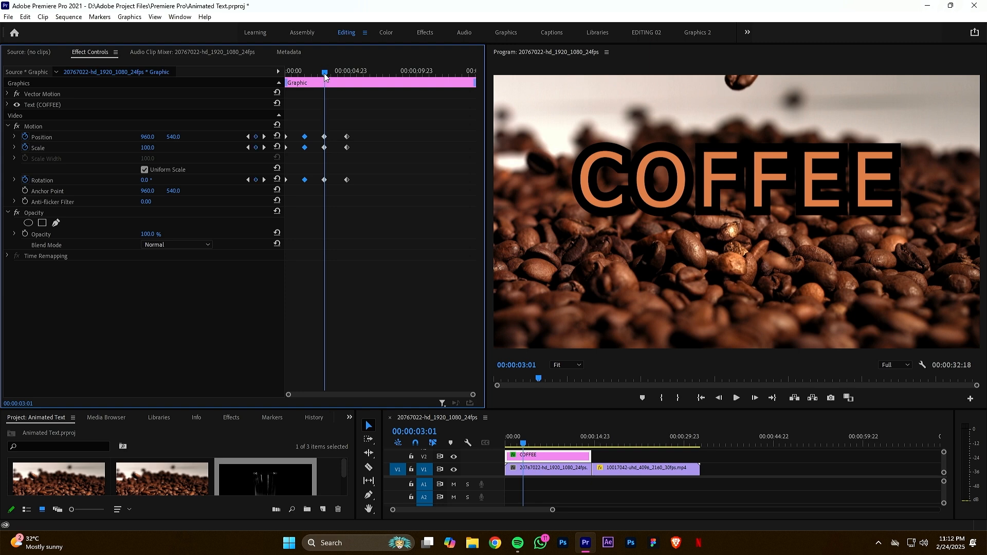
pyautogui.moveTo(325, 76); pyautogui.dragTo(284, 106)
pyautogui.press('space')
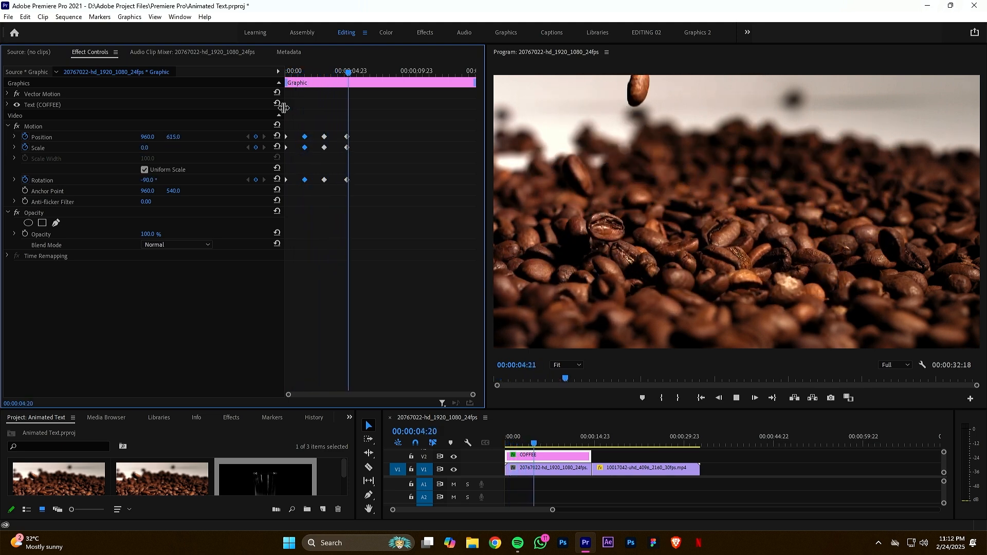
pyautogui.press('space')
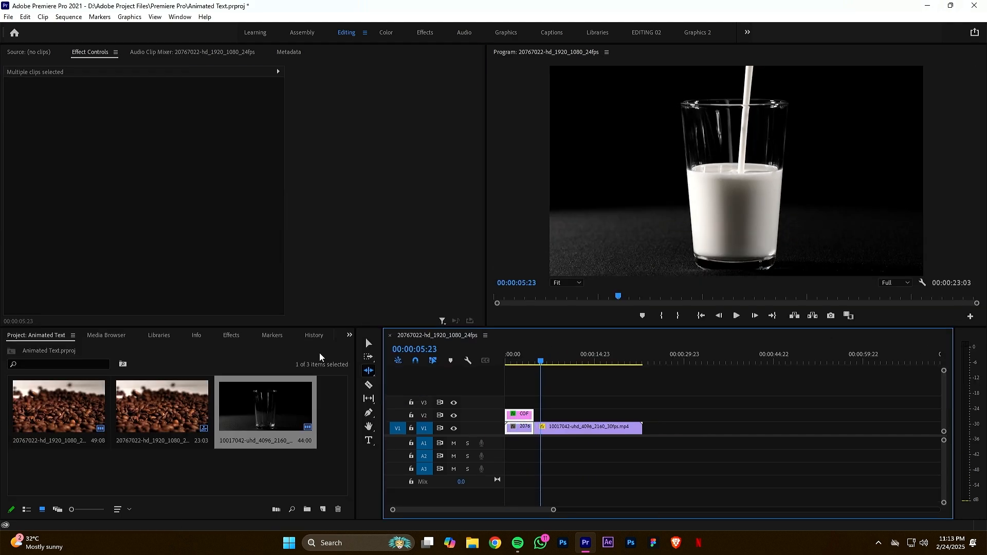
# Import the green-screen clip 173874-850026348.mp4 and place it on V2 above the milk footage at 00:00:05:23
pyautogui.doubleClick(287, 465)
pyautogui.scroll(-6, 242, 159)
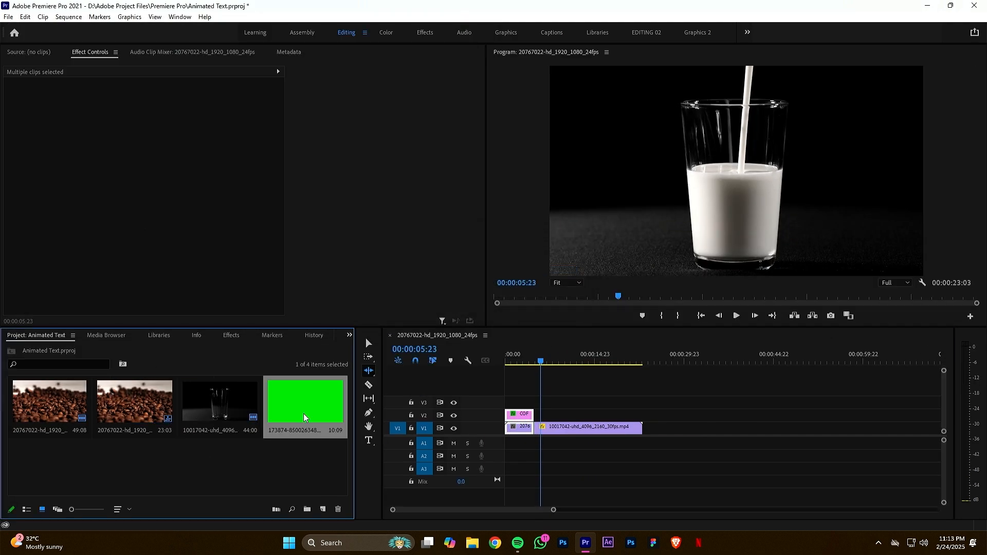
pyautogui.moveTo(303, 409); pyautogui.dragTo(547, 414)
pyautogui.scroll(2, 577, 418)
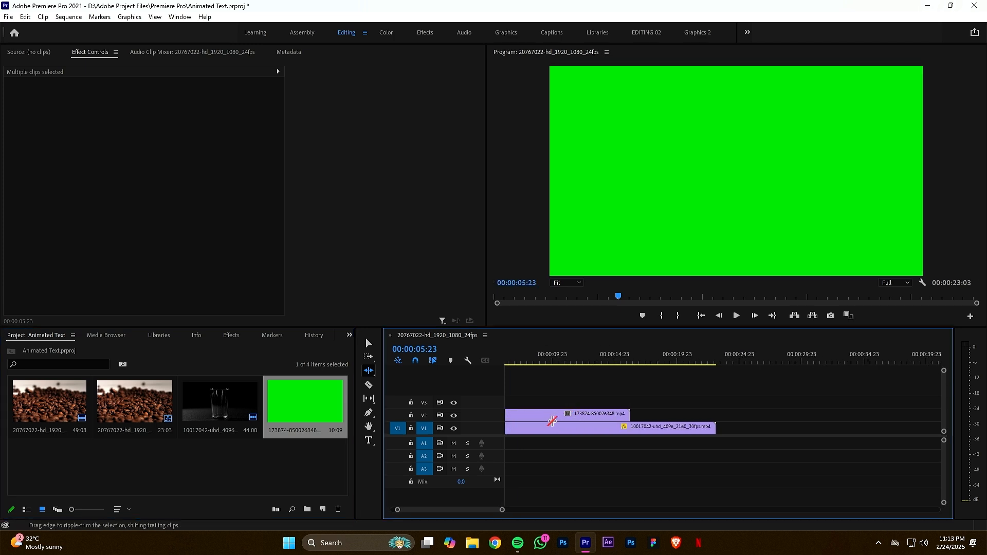
pyautogui.hscroll(-1, 474, 511)
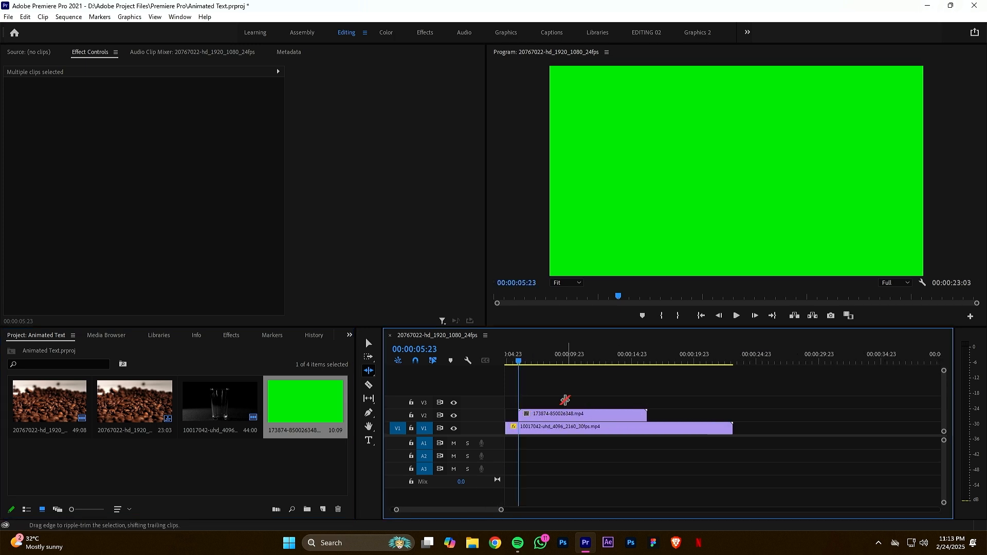
pyautogui.press('XF86AudioRaiseVolume')
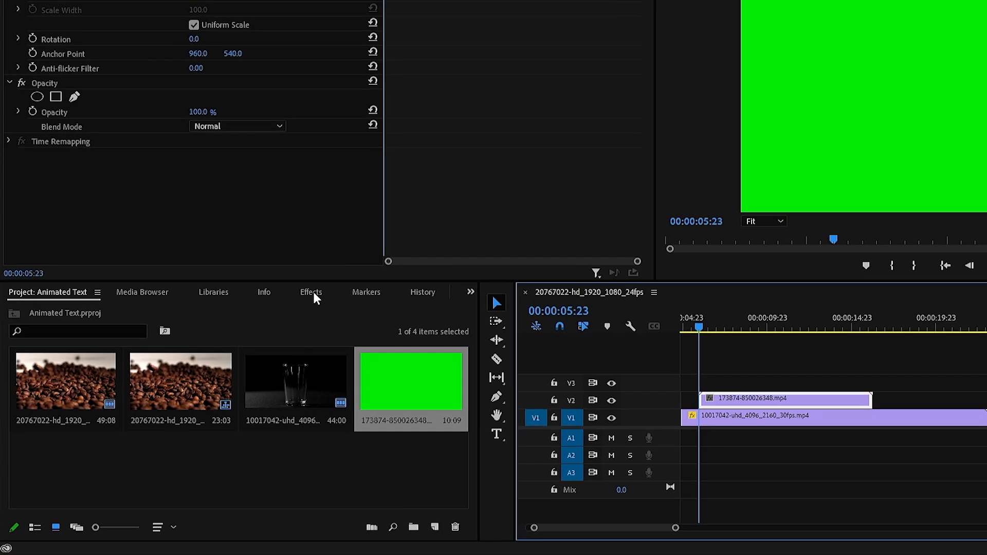
# Search the effects for KEY and apply Ultra Key to the green-screen clip on V2
pyautogui.click(232, 336)
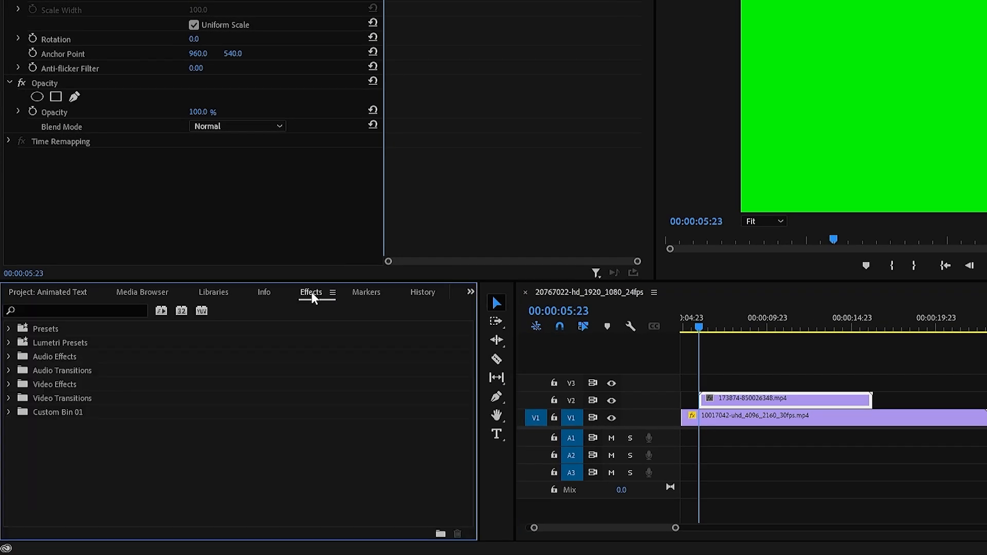
pyautogui.click(43, 309)
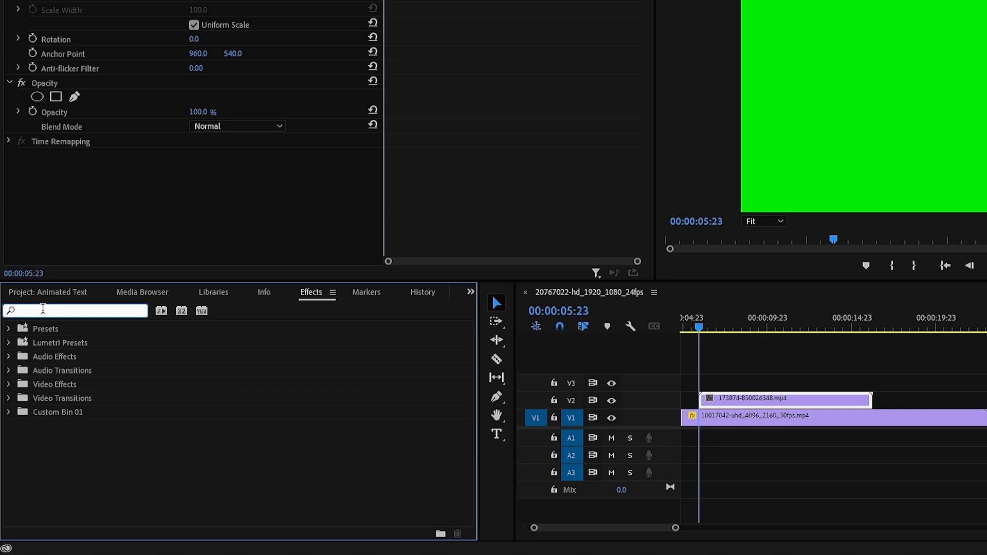
pyautogui.write('KEY')
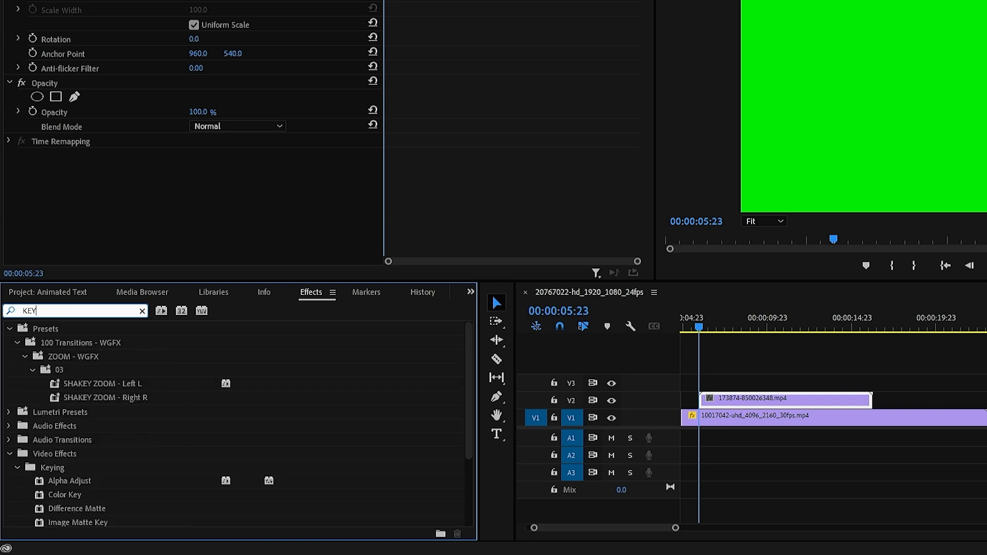
pyautogui.scroll(-3, 231, 422)
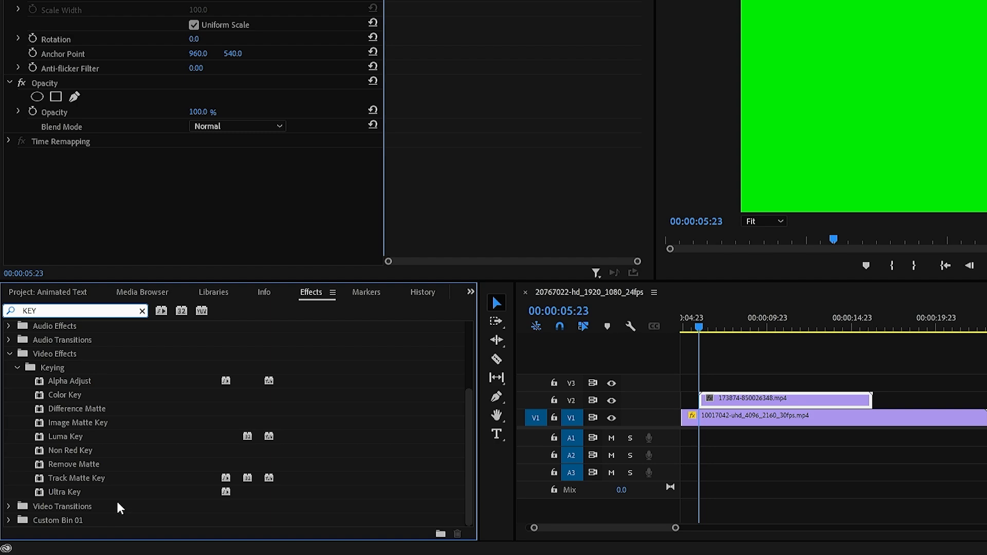
pyautogui.click(70, 492)
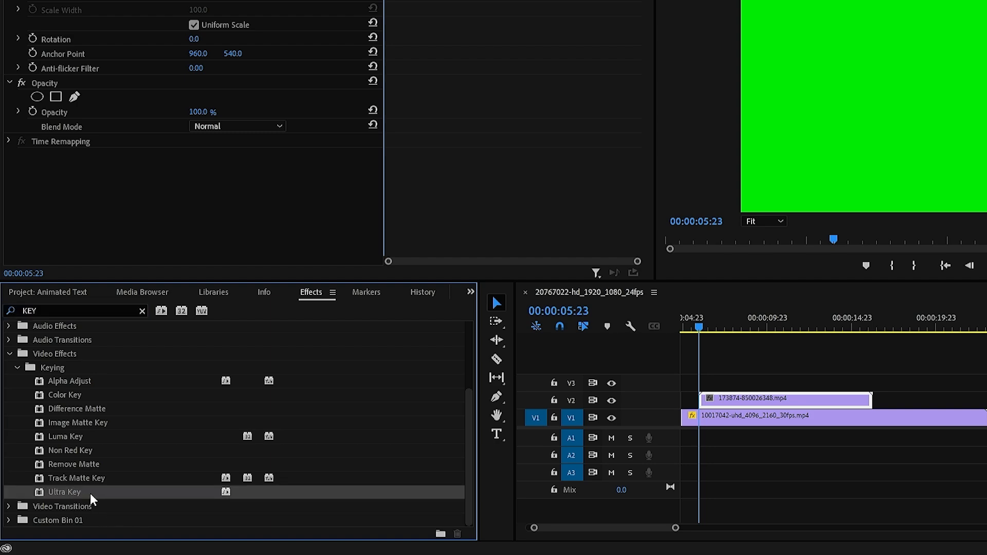
pyautogui.moveTo(88, 494); pyautogui.dragTo(744, 403)
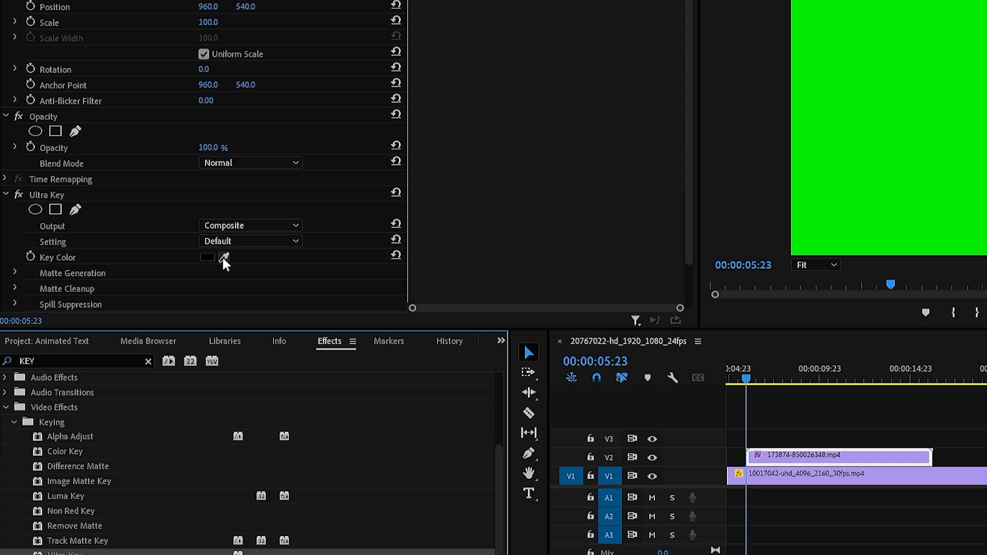
# Sample the green background as the Ultra Key key color and scrub through the clip to check the keying
pyautogui.click(224, 257)
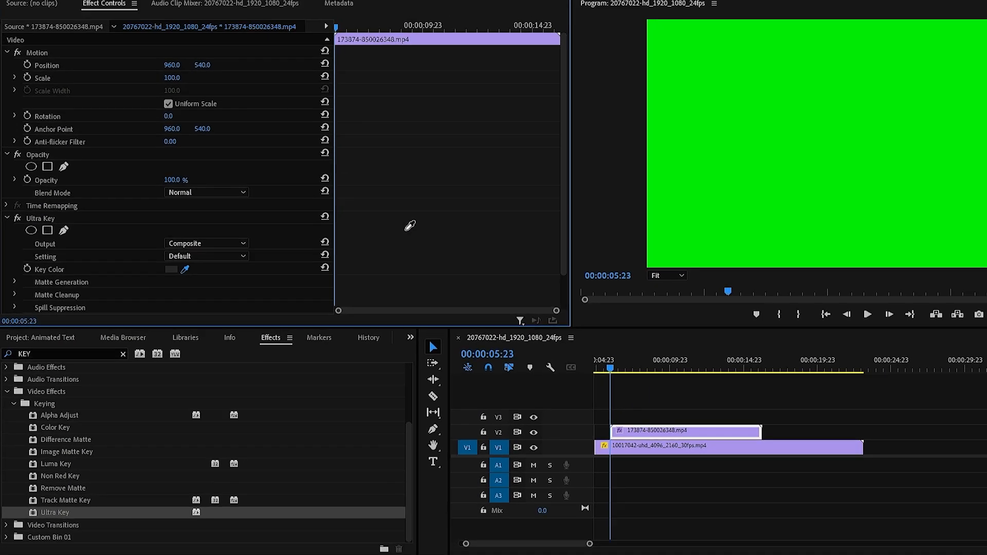
pyautogui.click(662, 178)
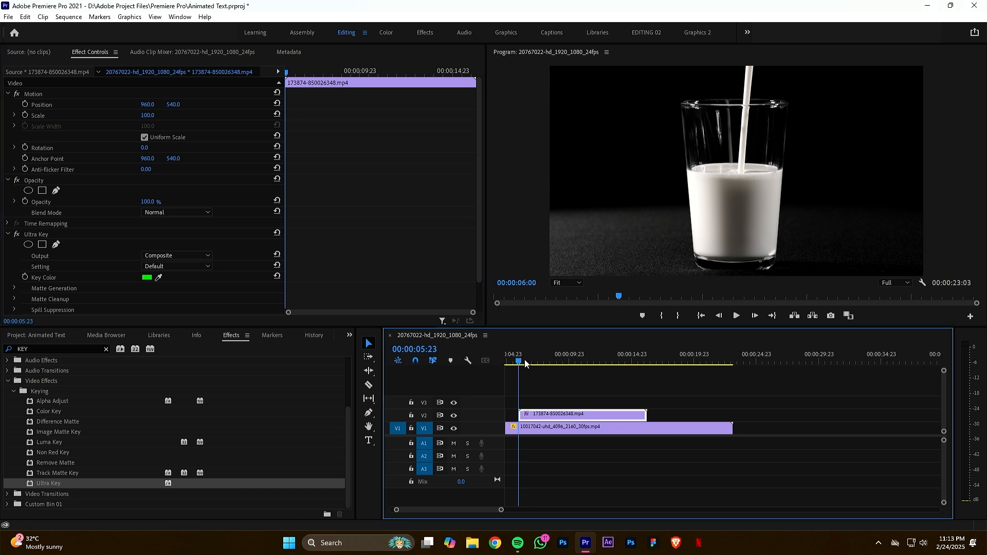
pyautogui.moveTo(525, 360); pyautogui.dragTo(612, 365)
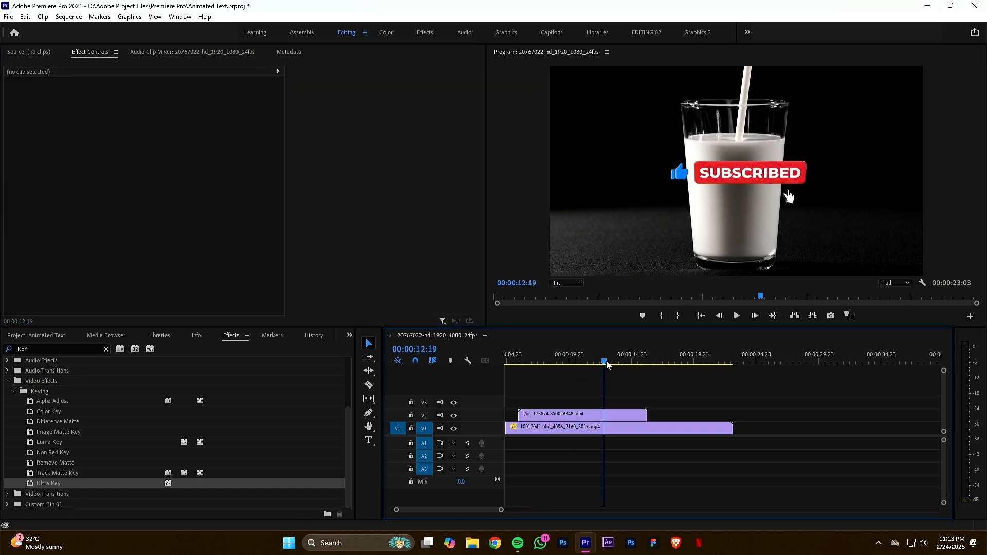
# Set the keyed Subscribe clip's Position to 369, 884 and Scale to 94, and preview it over the milk footage
pyautogui.click(683, 177)
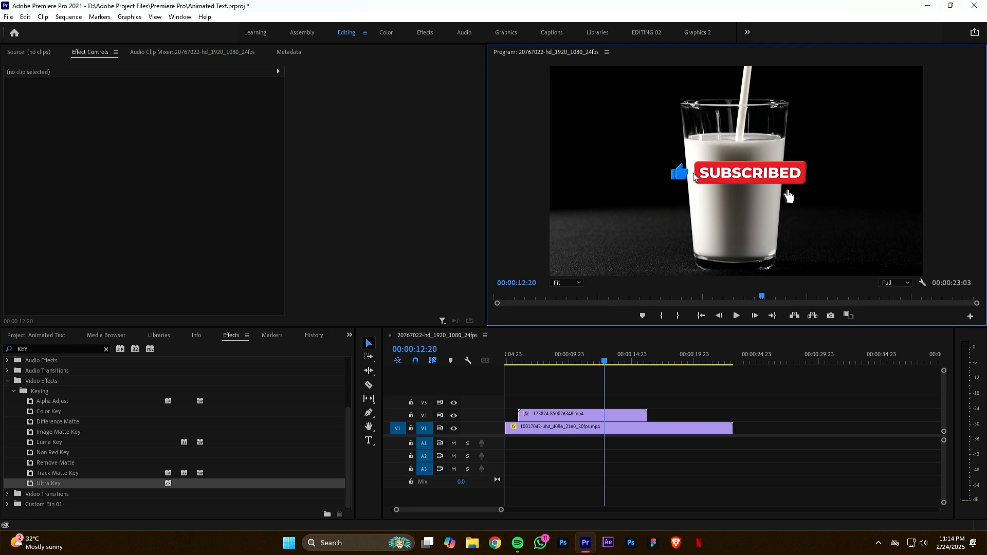
pyautogui.click(711, 185)
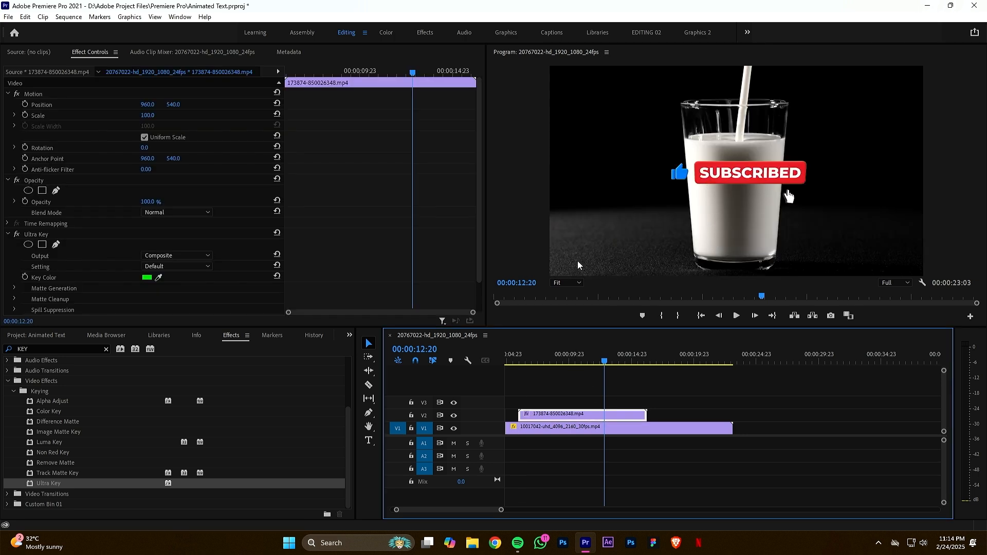
pyautogui.moveTo(146, 108)
pyautogui.mouseDown()
pyautogui.moveTo(175, 111)
pyautogui.moveTo(144, 119)
pyautogui.mouseUp()
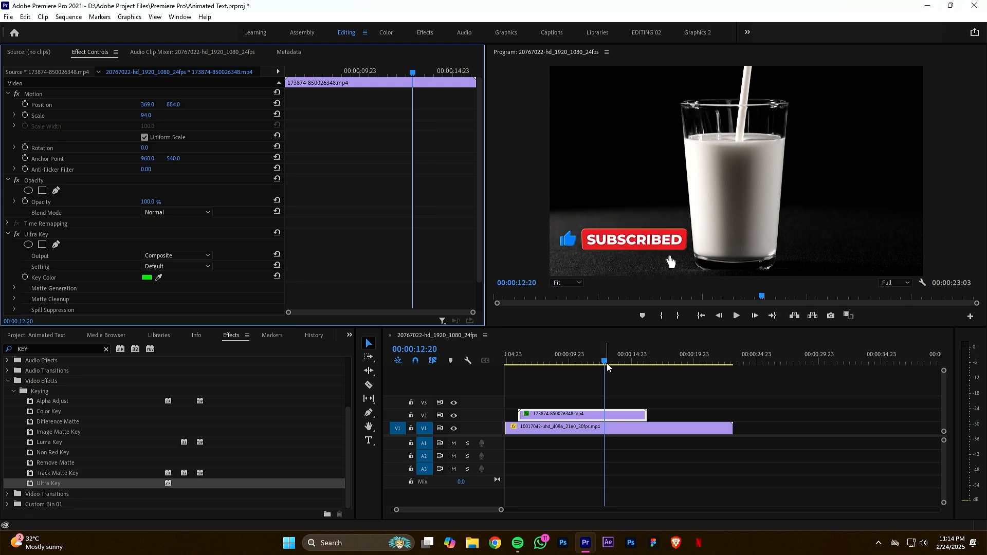
pyautogui.moveTo(607, 364); pyautogui.dragTo(524, 360)
pyautogui.press('space')
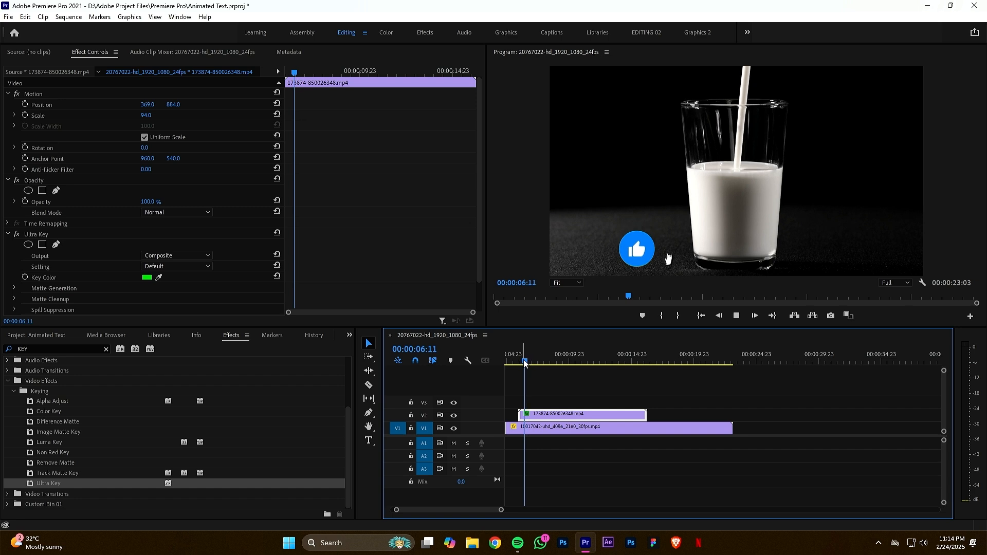
# Shift the Subscribe clip horizontally toward the bottom centre of the frame and scrub back through it
pyautogui.scroll(1, 524, 363)
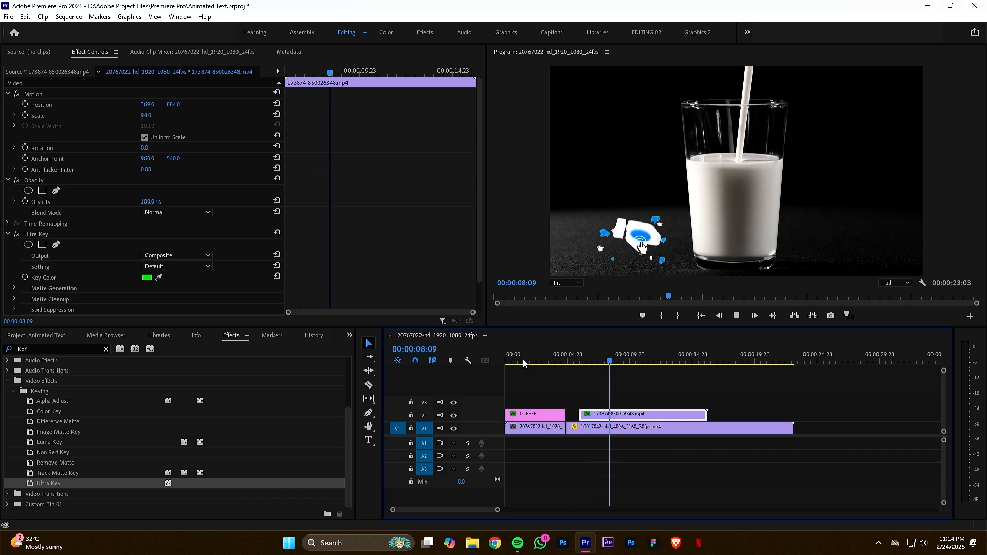
pyautogui.moveTo(580, 362); pyautogui.dragTo(581, 367)
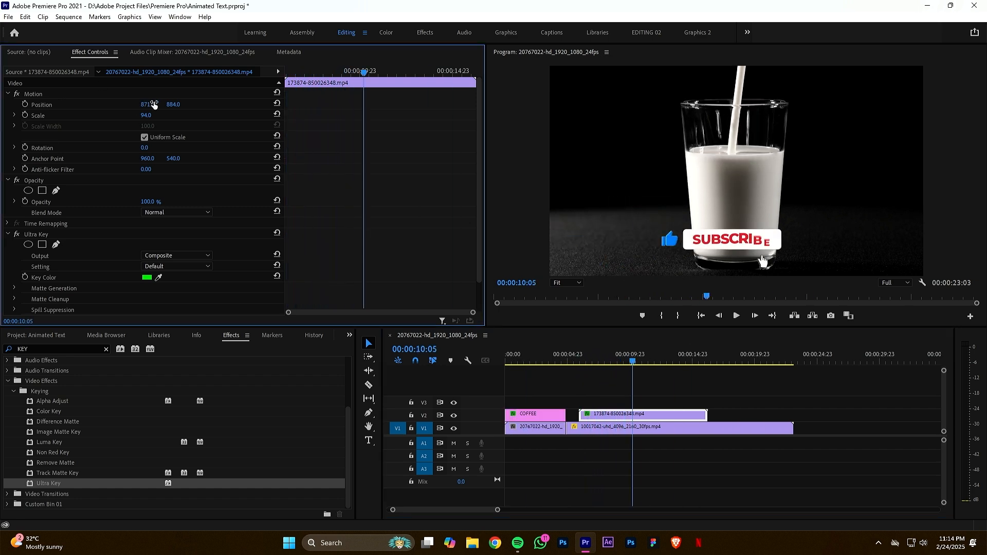
pyautogui.moveTo(631, 365); pyautogui.dragTo(596, 369)
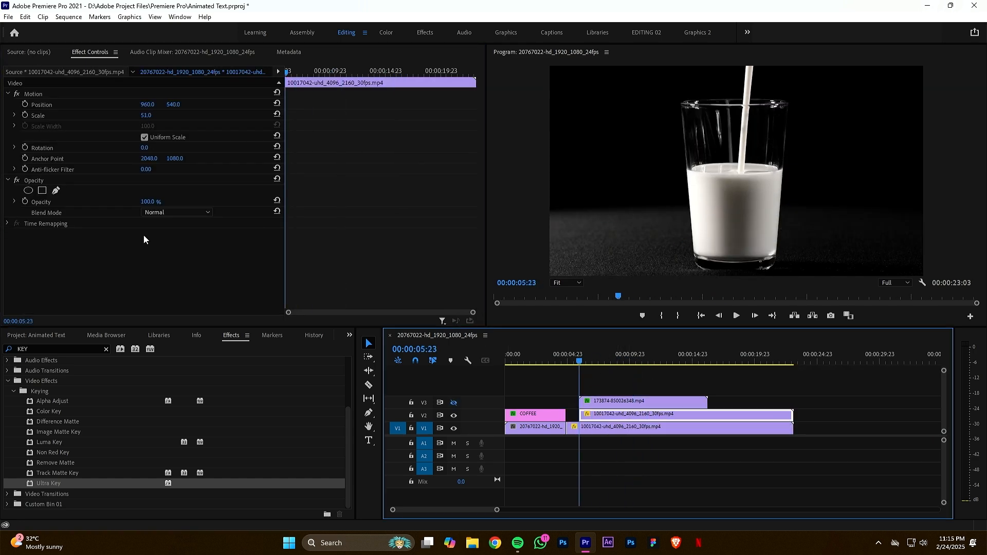
# Draw a freeform opacity mask around the milk glass on the duplicate milk clip, raising the mask's upper edge to cover the rim
pyautogui.click(143, 236)
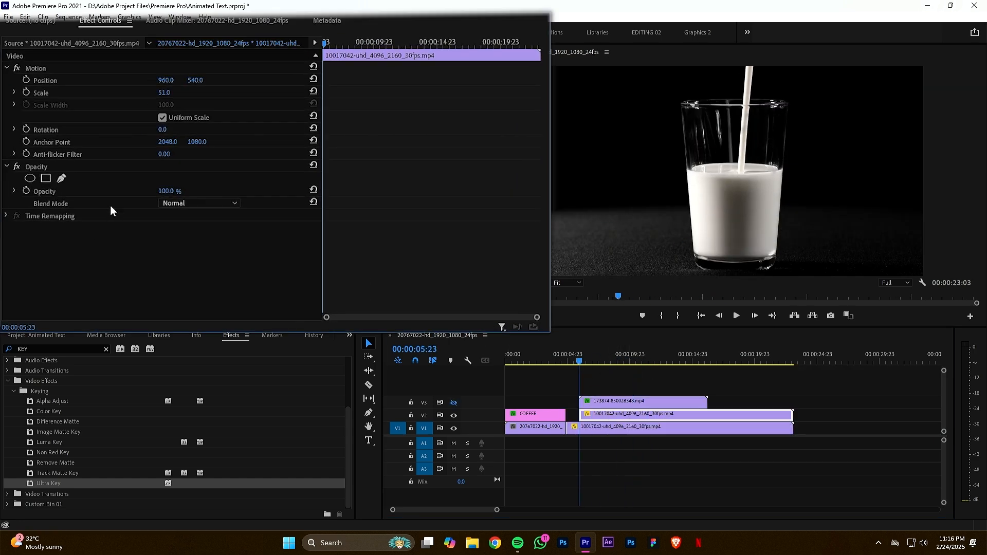
pyautogui.click(62, 177)
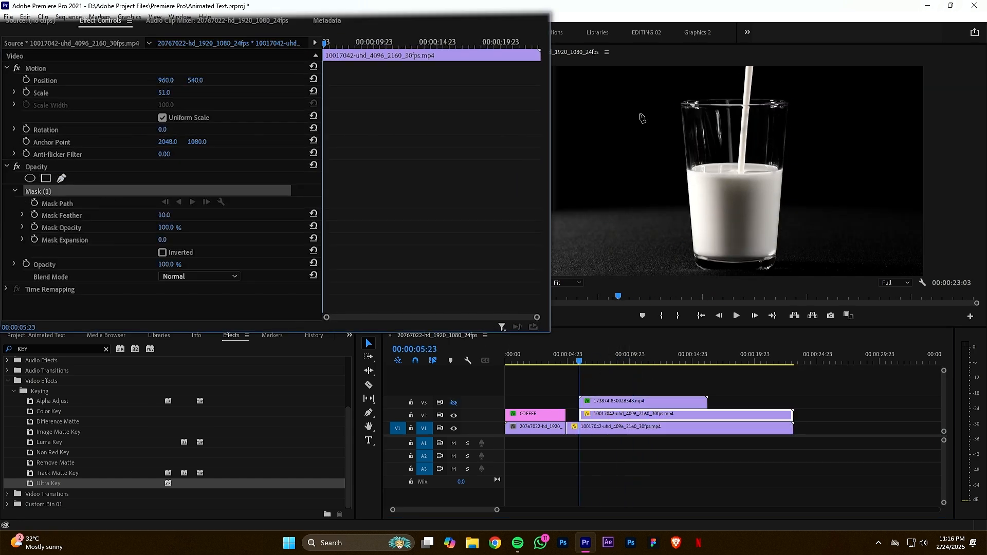
pyautogui.click(679, 104)
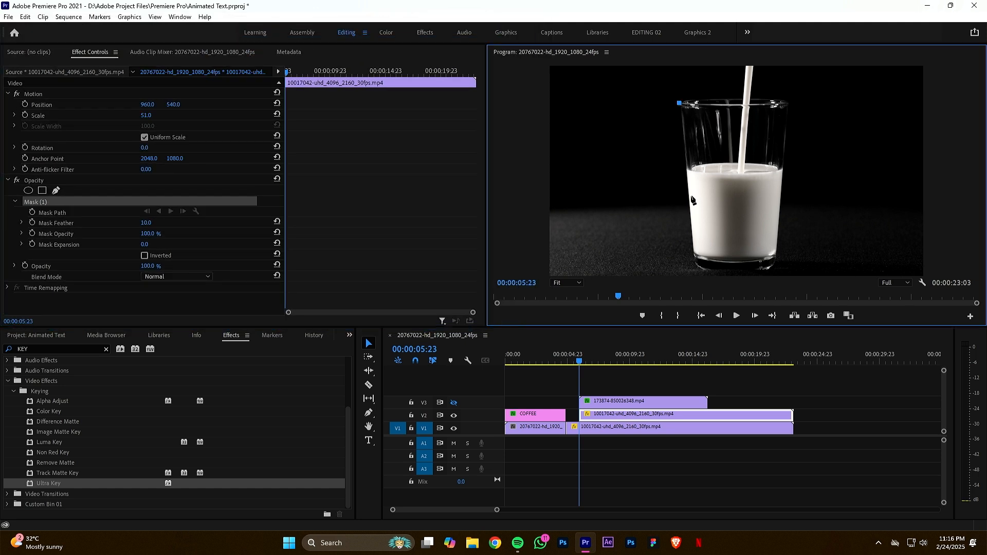
pyautogui.click(695, 260)
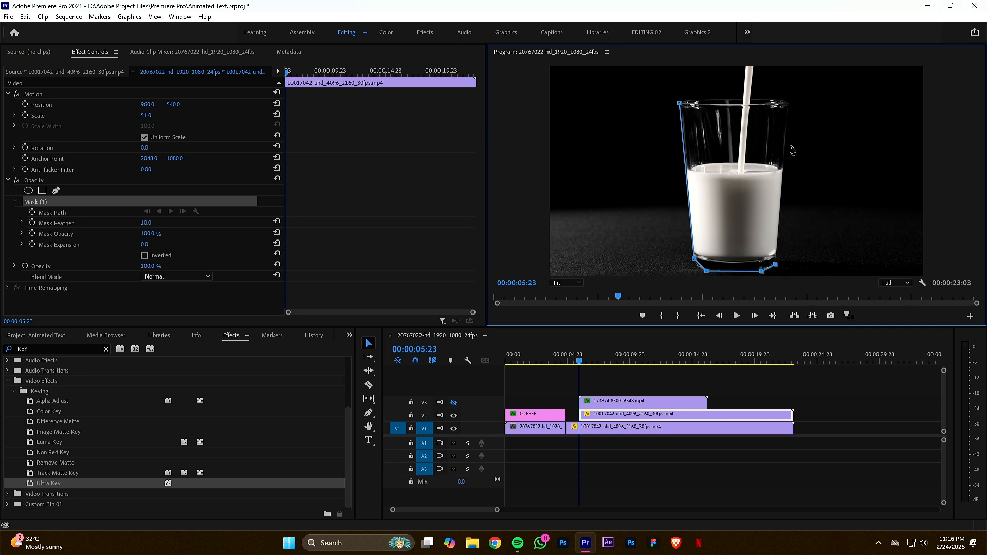
pyautogui.click(789, 101)
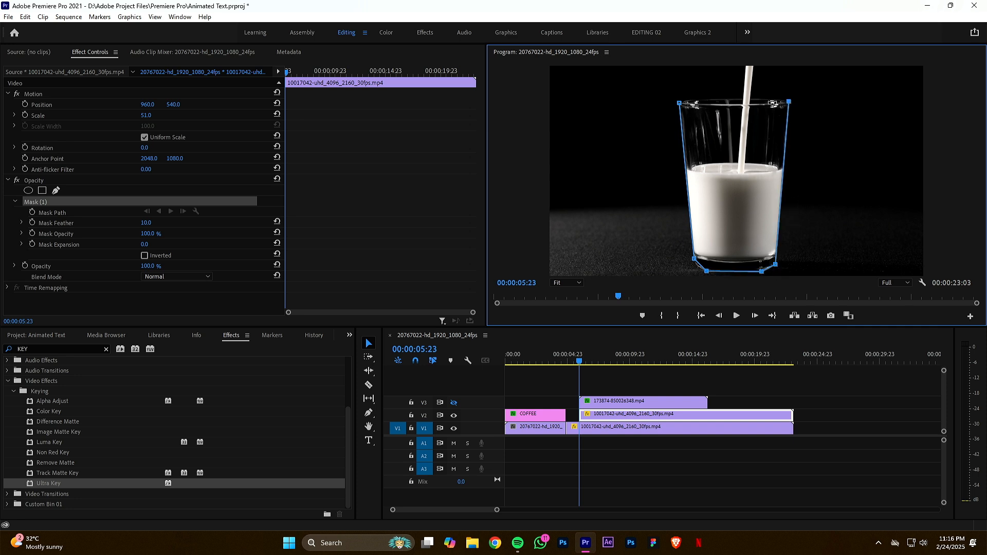
pyautogui.click(679, 103)
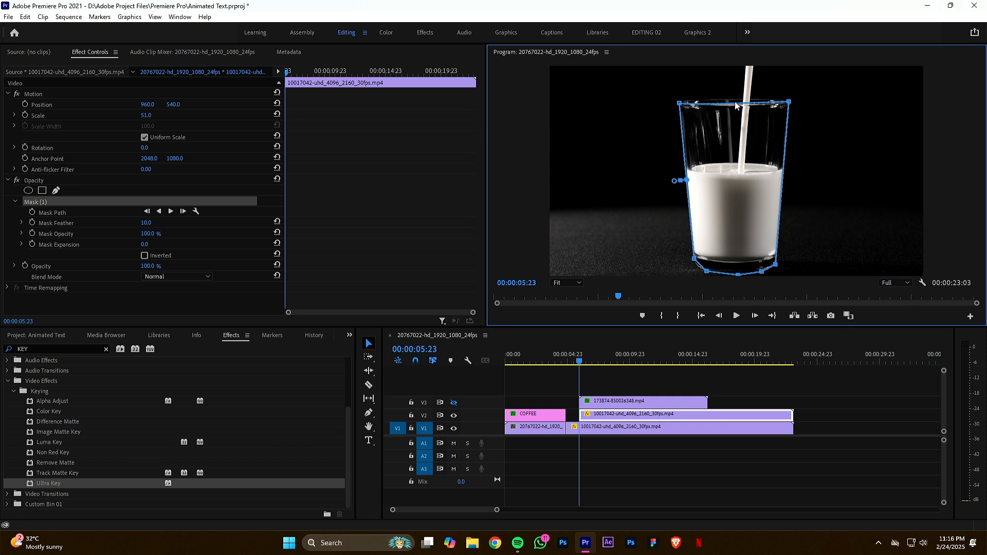
pyautogui.moveTo(735, 104); pyautogui.dragTo(735, 97)
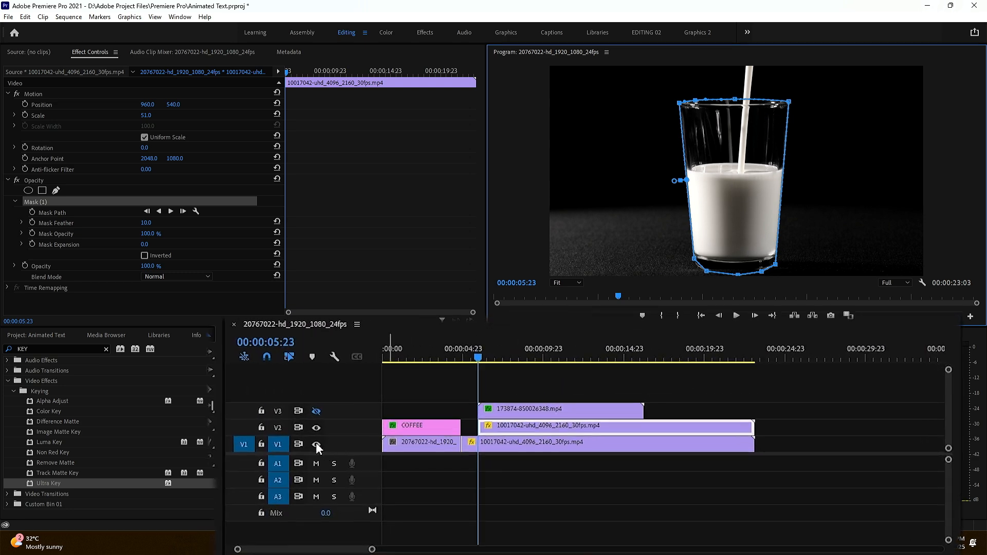
# Toggle track V1's visibility and move the masked milk clip to V3, above the green-screen clip
pyautogui.click(316, 445)
pyautogui.click(316, 445)
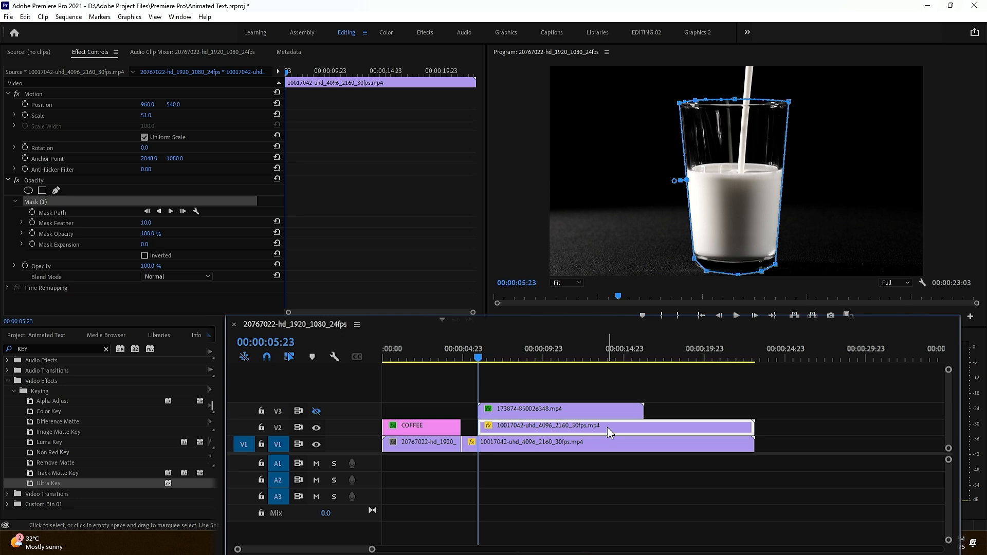
pyautogui.moveTo(608, 428); pyautogui.dragTo(583, 410)
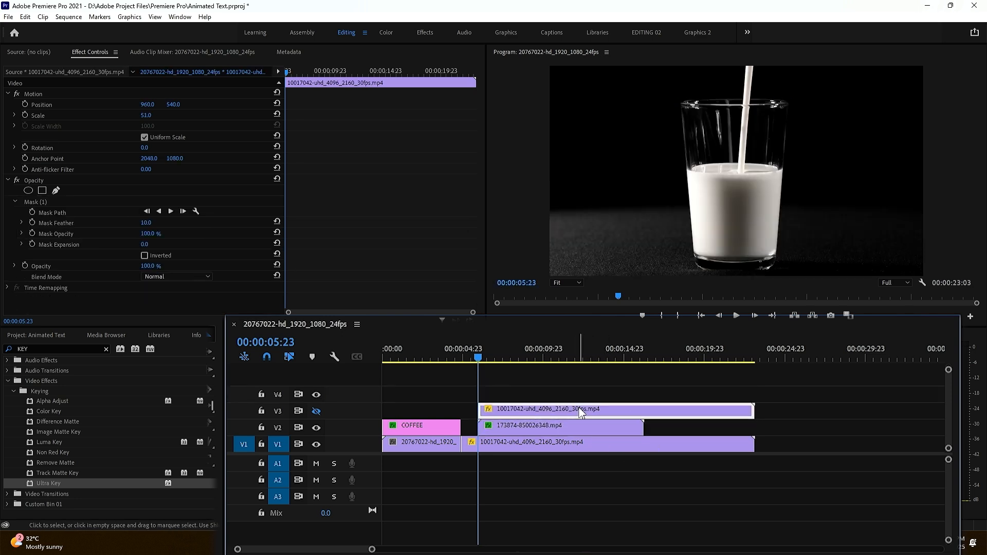
# Make track V3 visible again and play the sequence to check the keyed animation passing behind the glass
pyautogui.click(576, 427)
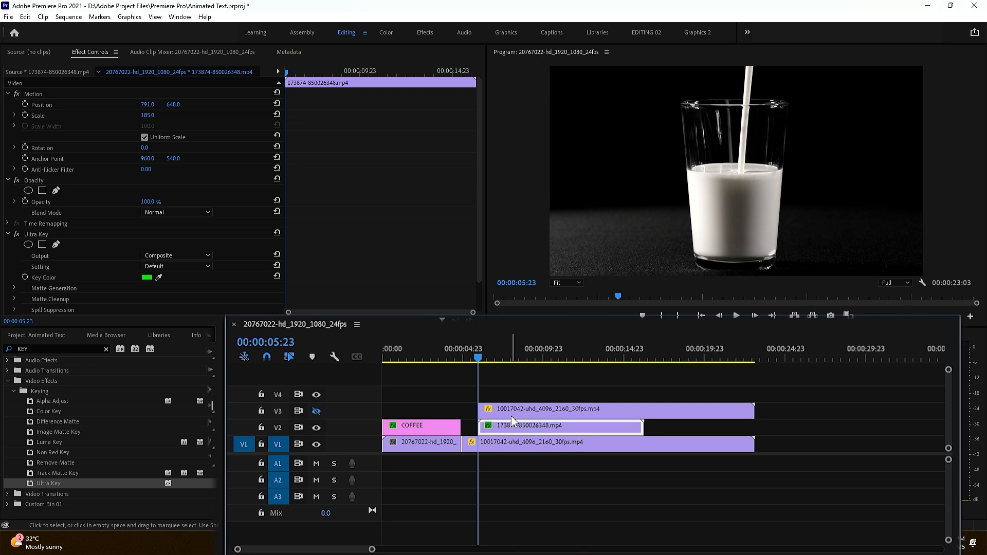
pyautogui.press('space')
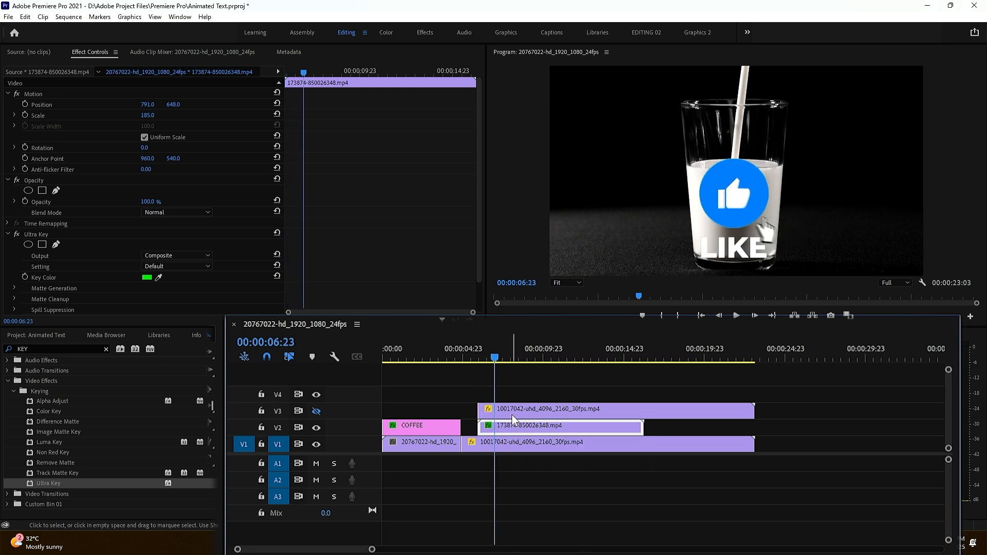
pyautogui.click(515, 413)
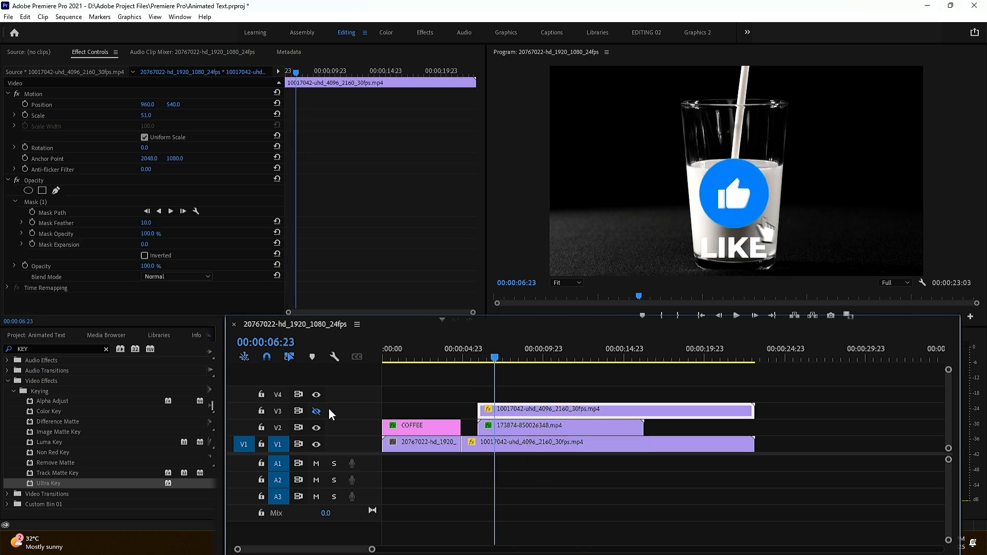
pyautogui.click(315, 412)
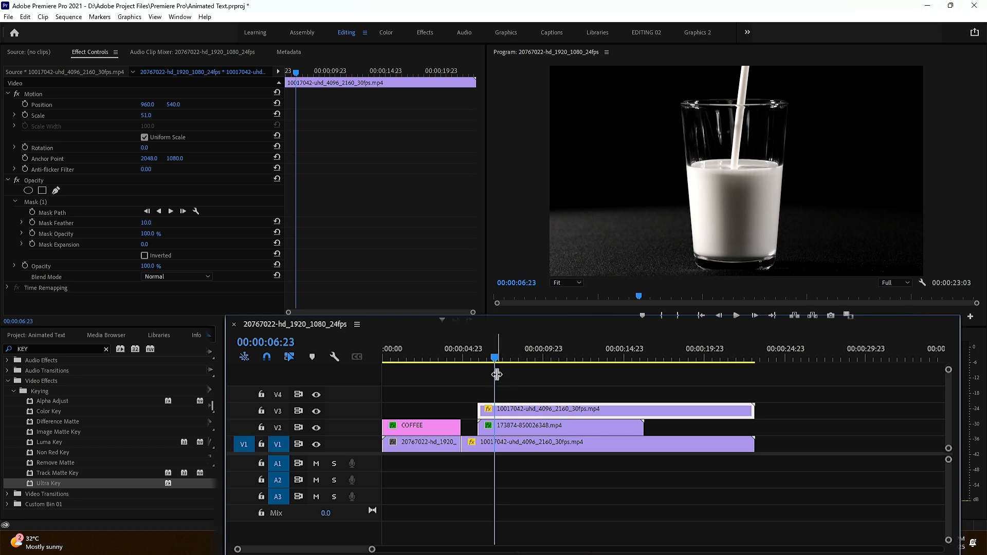
pyautogui.moveTo(496, 357); pyautogui.dragTo(485, 359)
pyautogui.press('space')
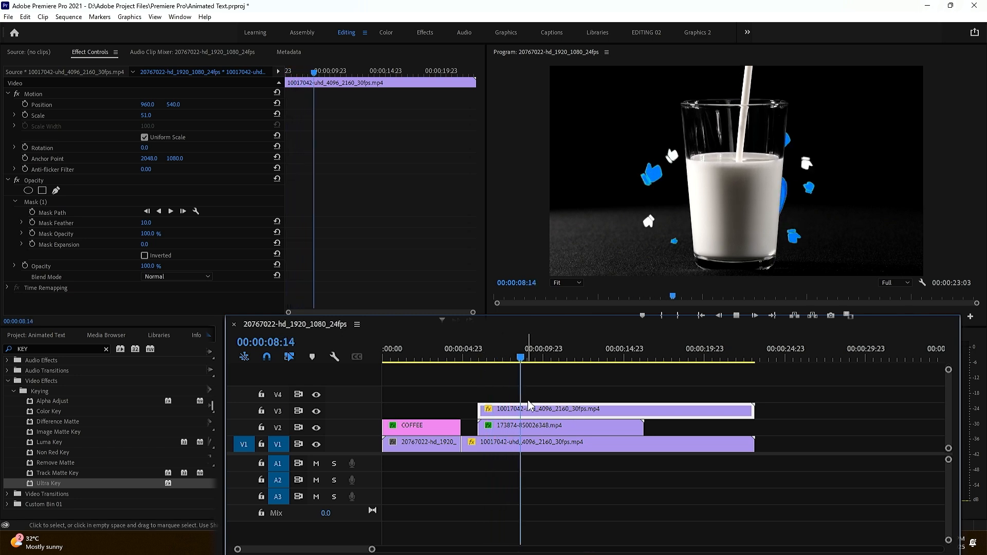
pyautogui.press('space')
# Set the keyed green-screen clip's Scale to 240 and shift its Position so the Subscribe button sits behind the glass
pyautogui.click(545, 427)
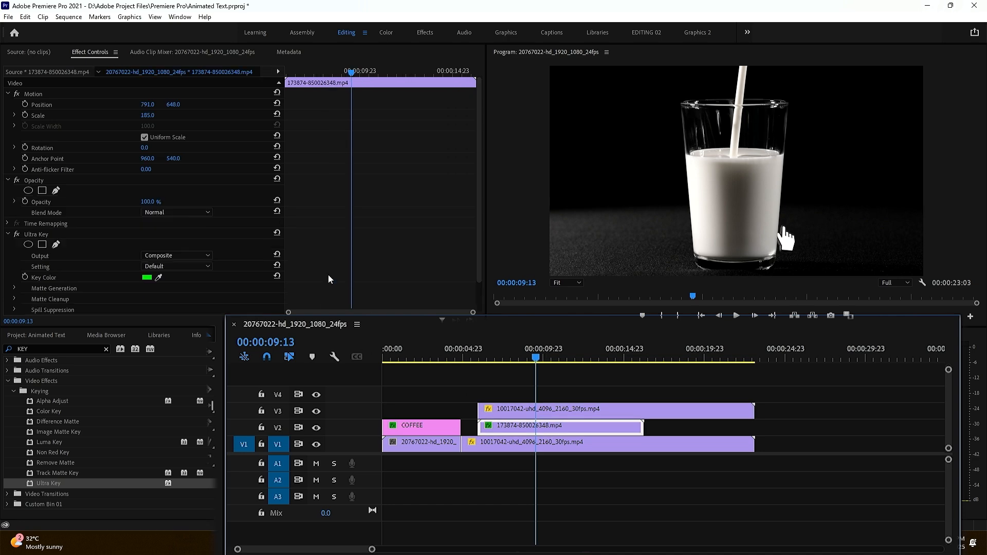
pyautogui.press('space')
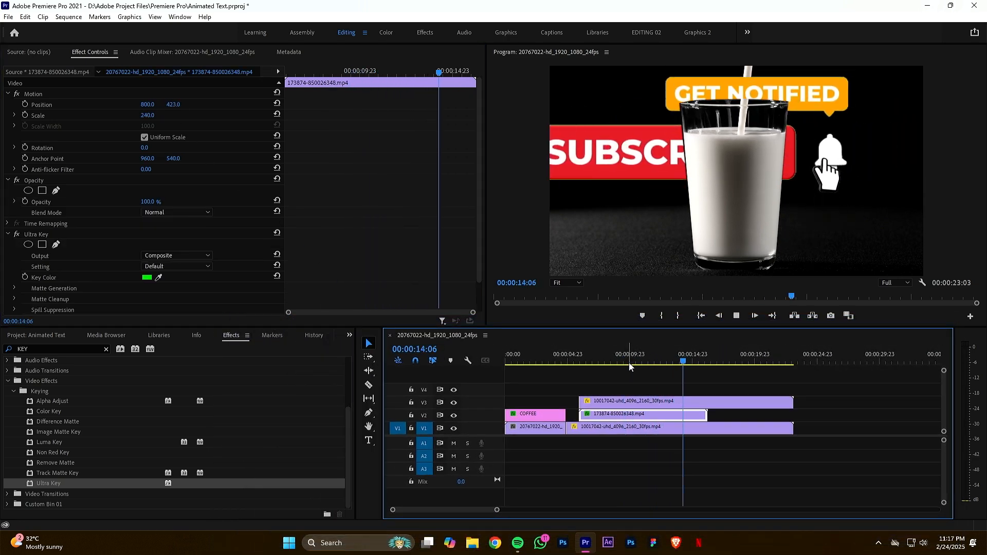
pyautogui.press('space')
pyautogui.moveTo(176, 105); pyautogui.dragTo(195, 106)
pyautogui.moveTo(148, 105); pyautogui.dragTo(337, 105)
pyautogui.moveTo(628, 359); pyautogui.dragTo(672, 359)
# Set the Mask Feather of the masked milk clip on V3 to 62 and preview the result
pyautogui.click(685, 402)
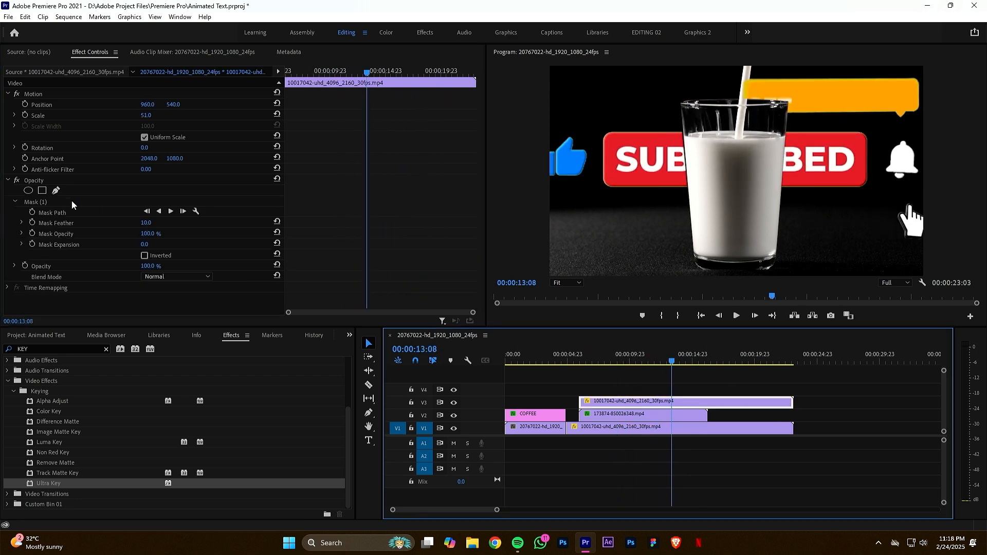
pyautogui.moveTo(146, 223); pyautogui.dragTo(173, 223)
pyautogui.press('space')
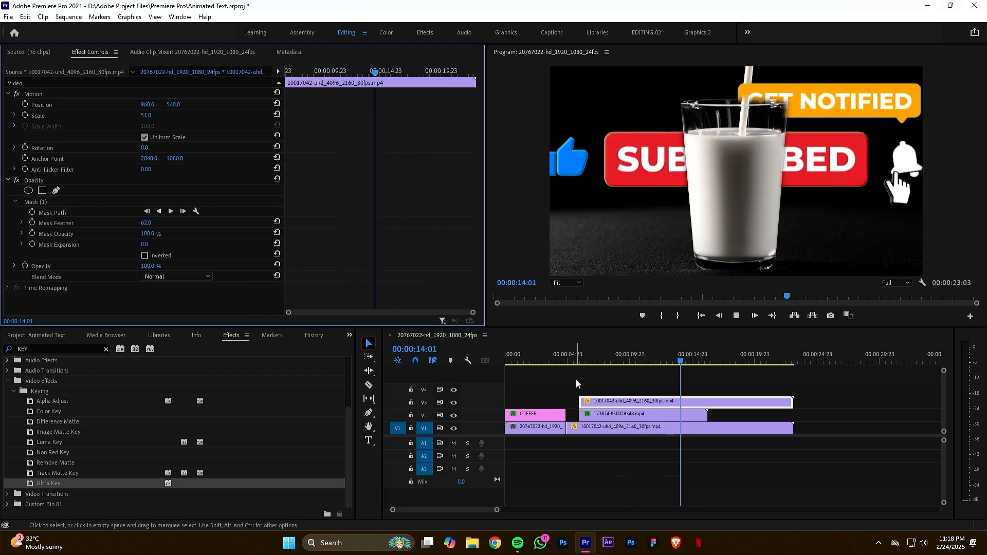
pyautogui.press('space')
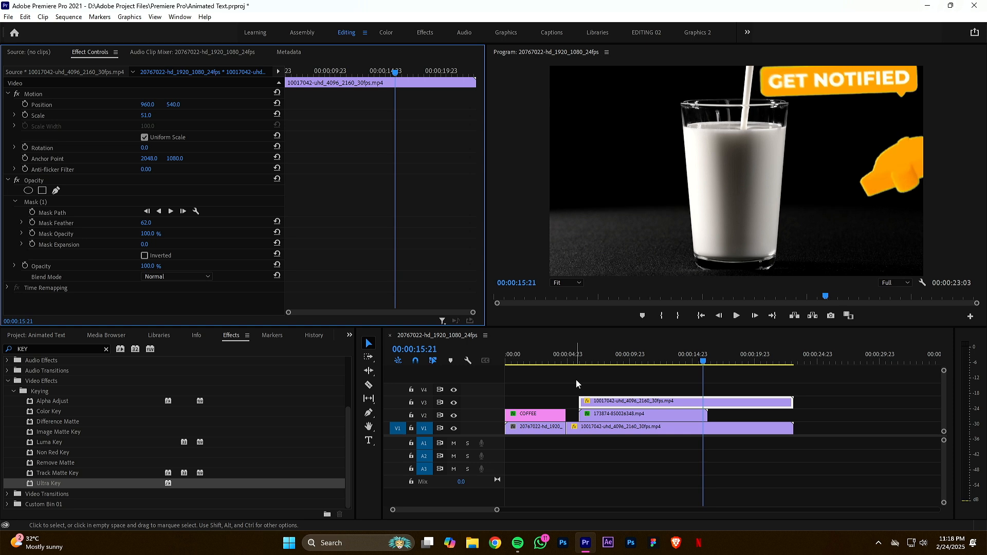
pyautogui.scroll(-3, 606, 395)
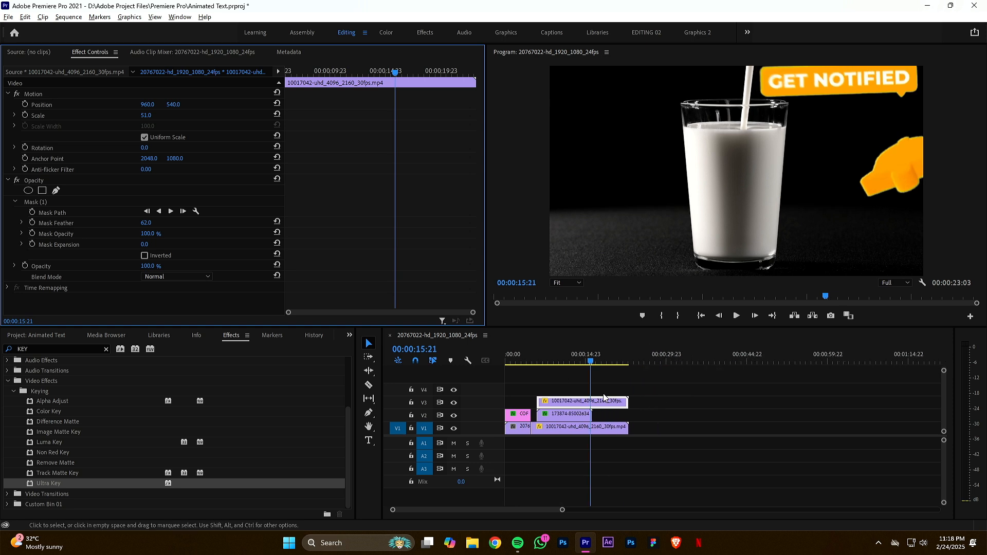
pyautogui.moveTo(588, 362); pyautogui.dragTo(569, 416)
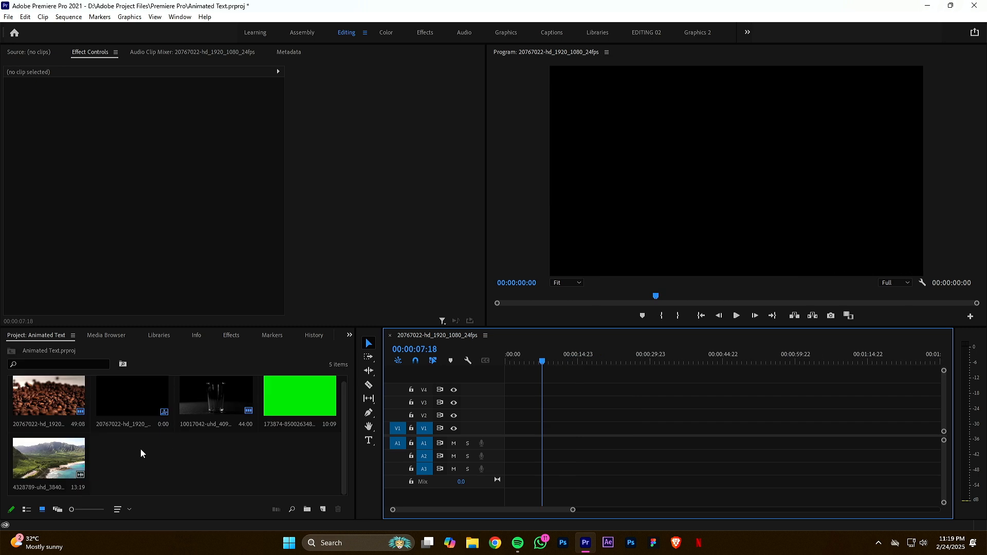
# Place the 4328789 landscape clip at the start of V1, changing the sequence settings to match it, and return to the first frame
pyautogui.click(44, 460)
pyautogui.moveTo(42, 463); pyautogui.dragTo(502, 428)
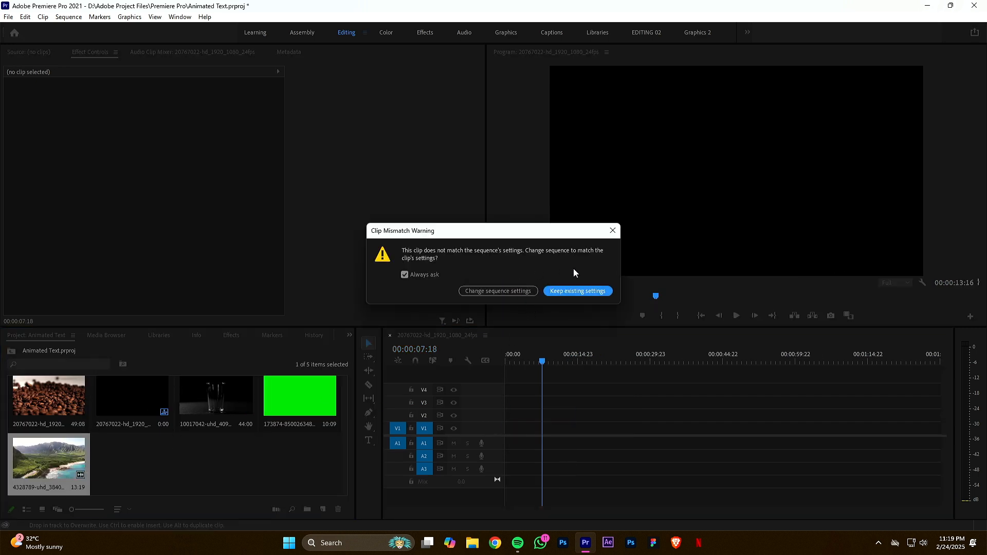
pyautogui.click(526, 292)
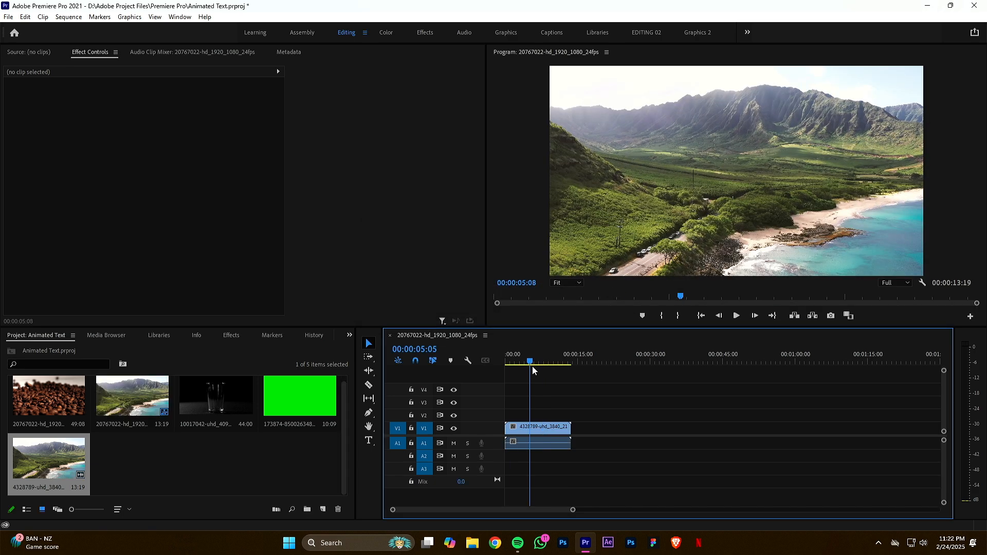
pyautogui.moveTo(532, 366); pyautogui.dragTo(507, 363)
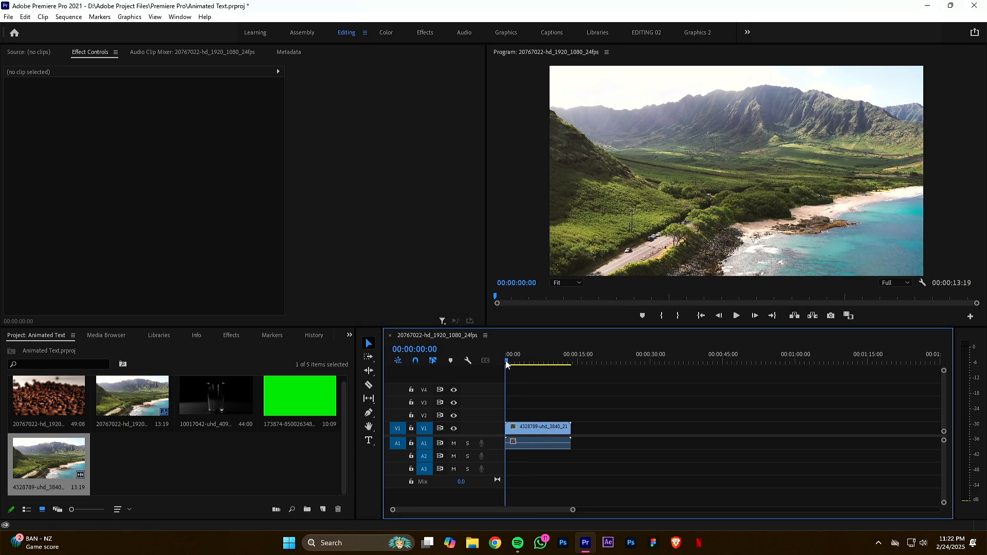
# Select the landscape clip on V1 and close the Effect Controls panel
pyautogui.click(530, 426)
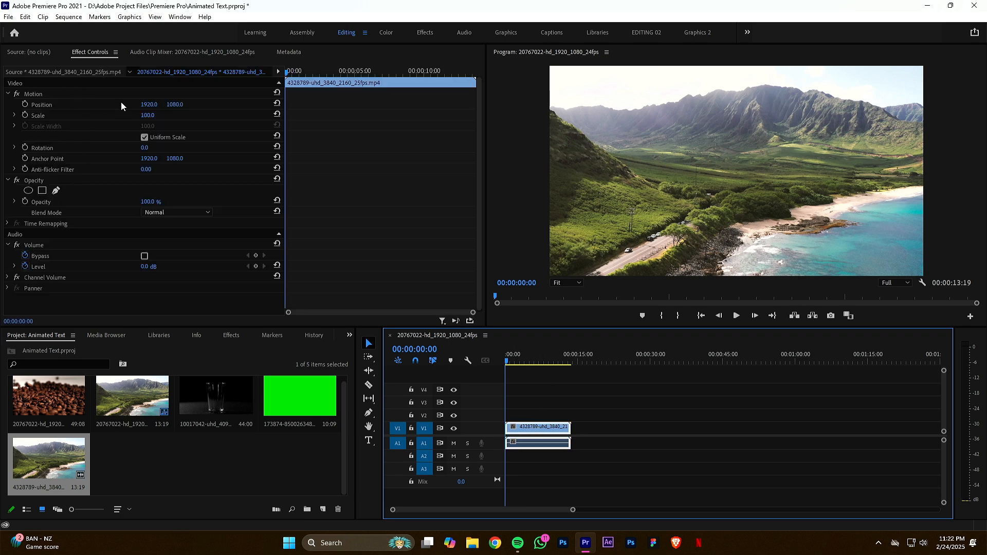
pyautogui.click(114, 53)
pyautogui.click(119, 59)
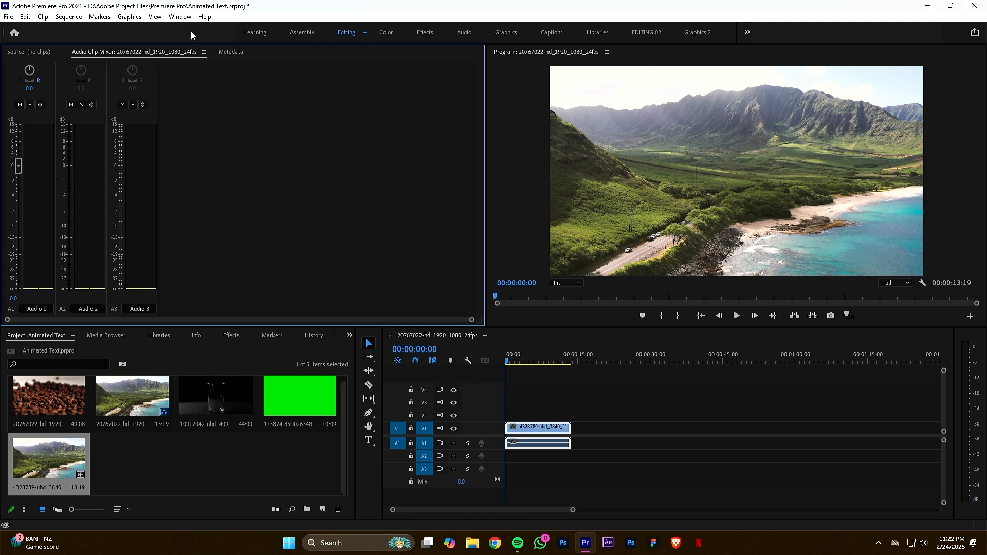
# Reopen the Effect Controls panel, widen its property column, and place it back ahead of the Audio Clip Mixer
pyautogui.click(180, 17)
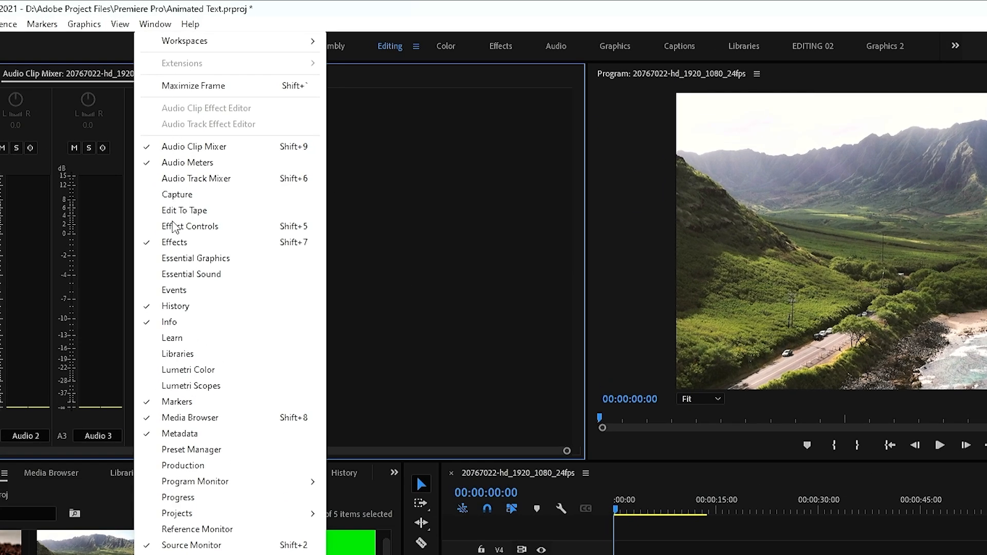
pyautogui.click(175, 228)
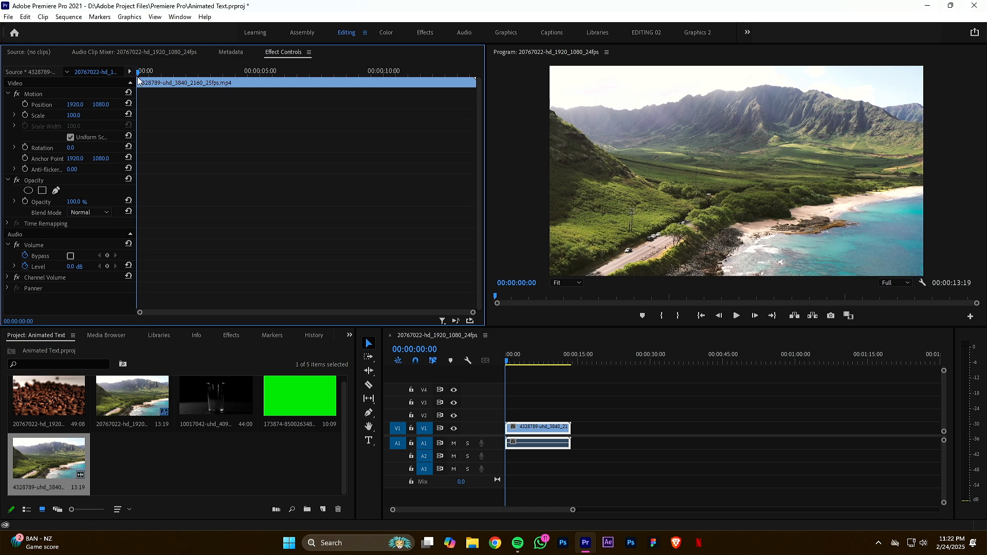
pyautogui.moveTo(138, 80); pyautogui.dragTo(204, 105)
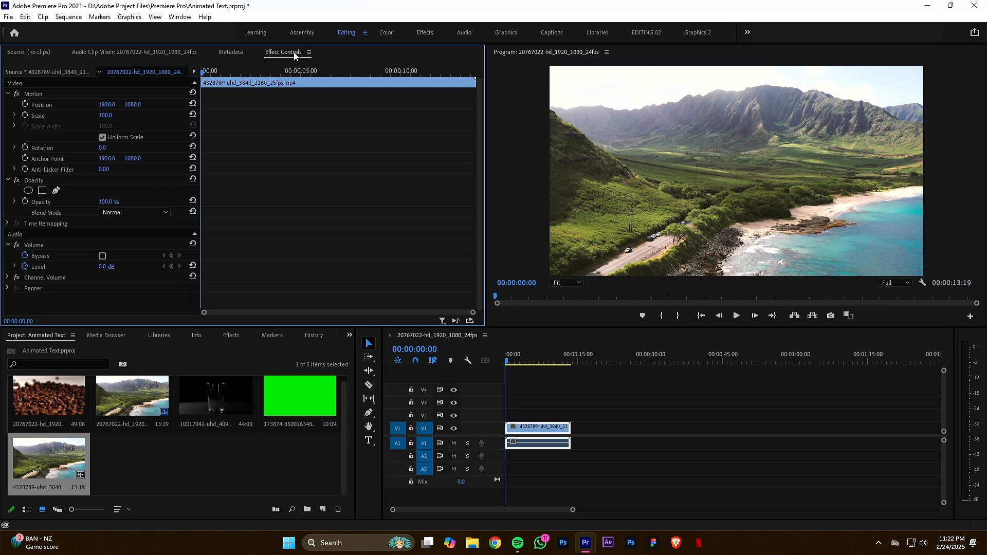
pyautogui.moveTo(283, 52); pyautogui.dragTo(134, 57)
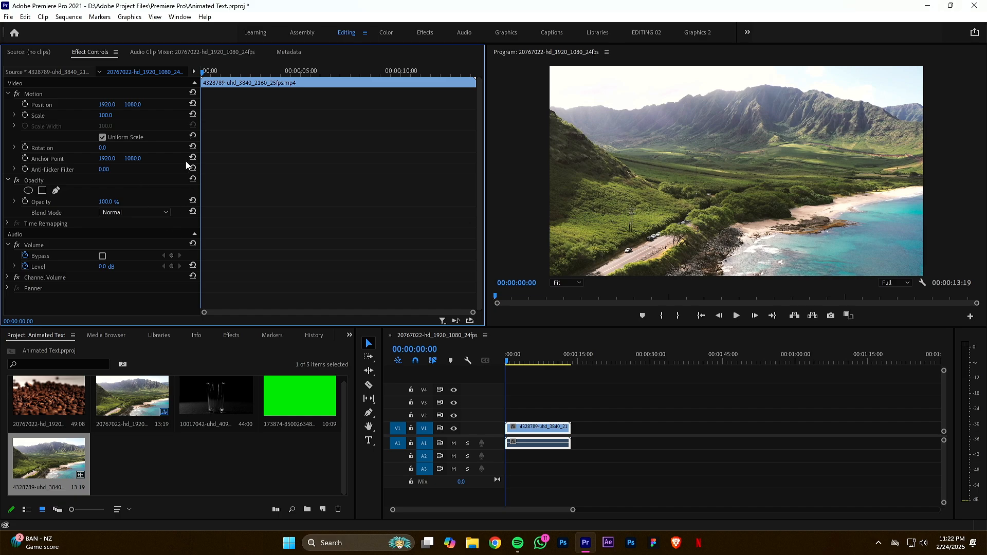
# Keyframe the landscape clip from Position 1922, -1219, Scale 424, Rotation 180° at the start to 1920, 1080, 100, 0° about three seconds in
pyautogui.moveTo(103, 148); pyautogui.dragTo(149, 148)
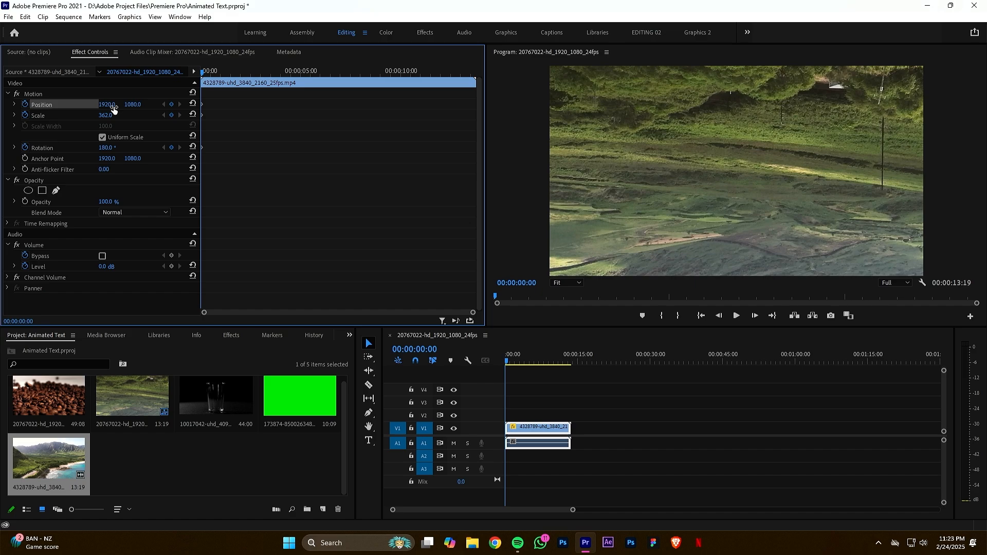
pyautogui.moveTo(132, 105); pyautogui.dragTo(139, 104)
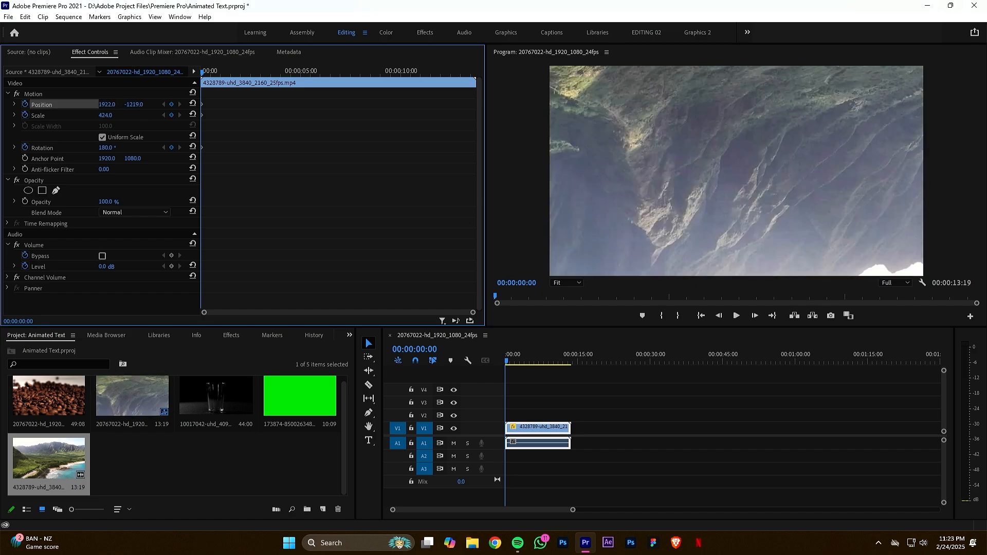
pyautogui.moveTo(202, 72); pyautogui.dragTo(265, 76)
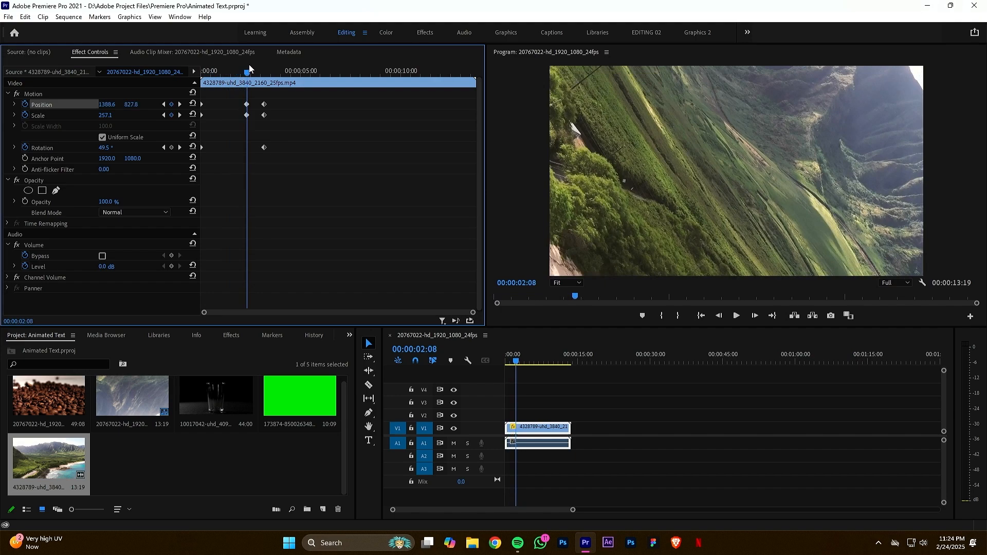
# Play the landscape animation from the start and lower the program monitor's playback resolution to 1/4 for a second playback
pyautogui.moveTo(249, 73); pyautogui.dragTo(193, 68)
pyautogui.press('space')
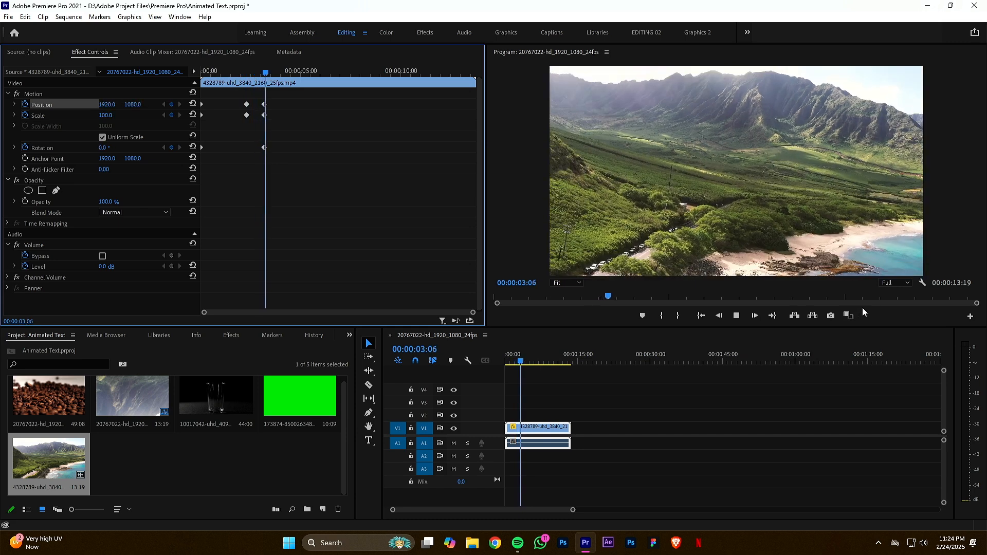
pyautogui.click(896, 283)
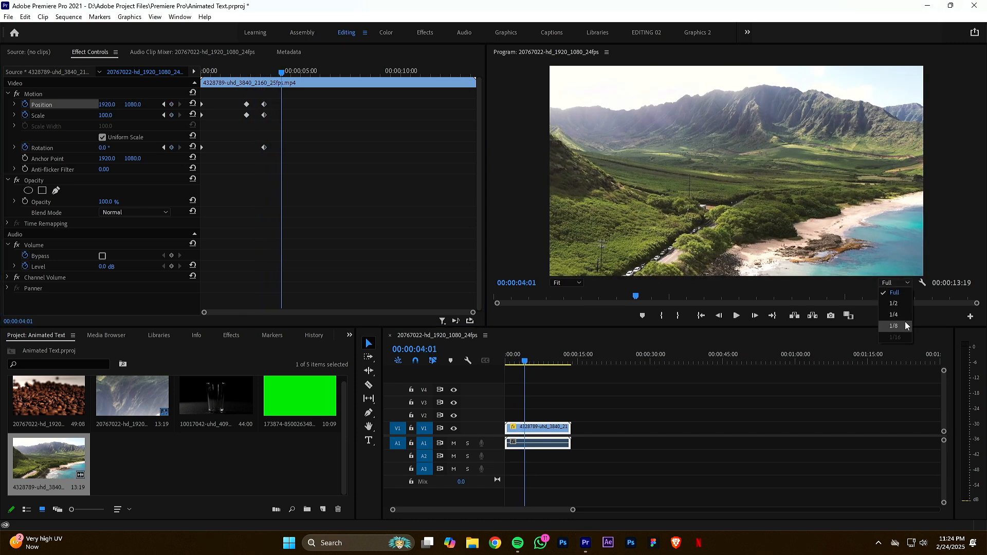
pyautogui.click(902, 317)
pyautogui.moveTo(520, 356); pyautogui.dragTo(487, 362)
pyautogui.press('space')
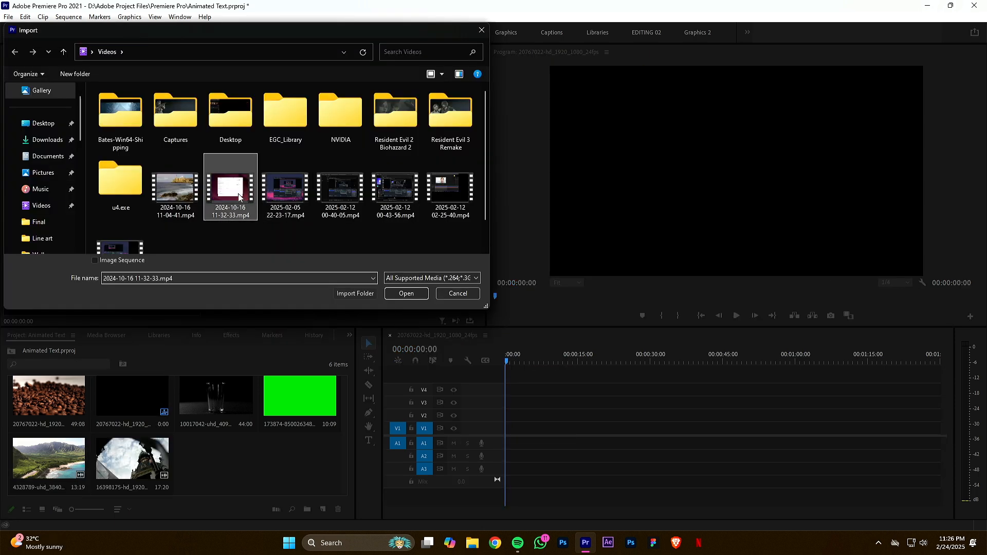
pyautogui.press('Return')
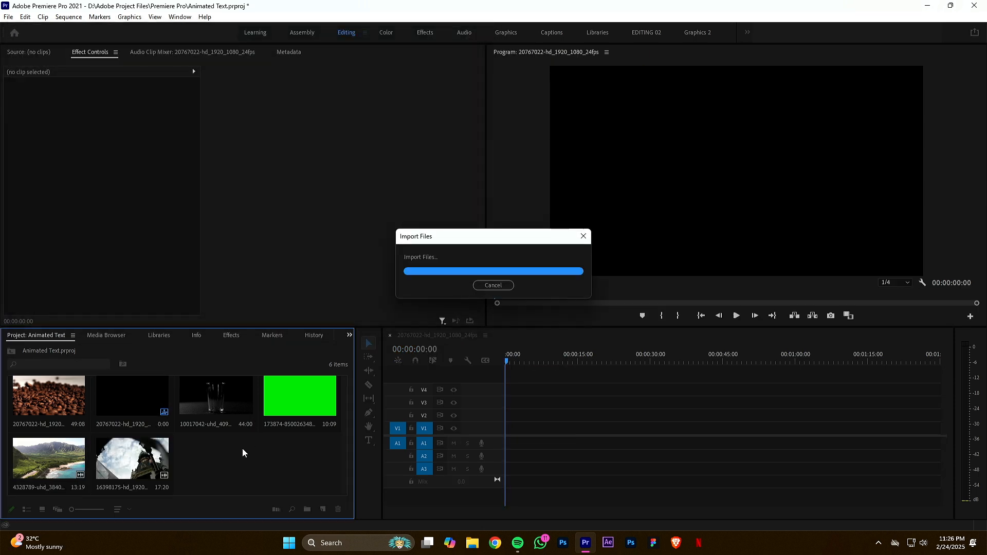
pyautogui.moveTo(221, 465); pyautogui.dragTo(509, 437)
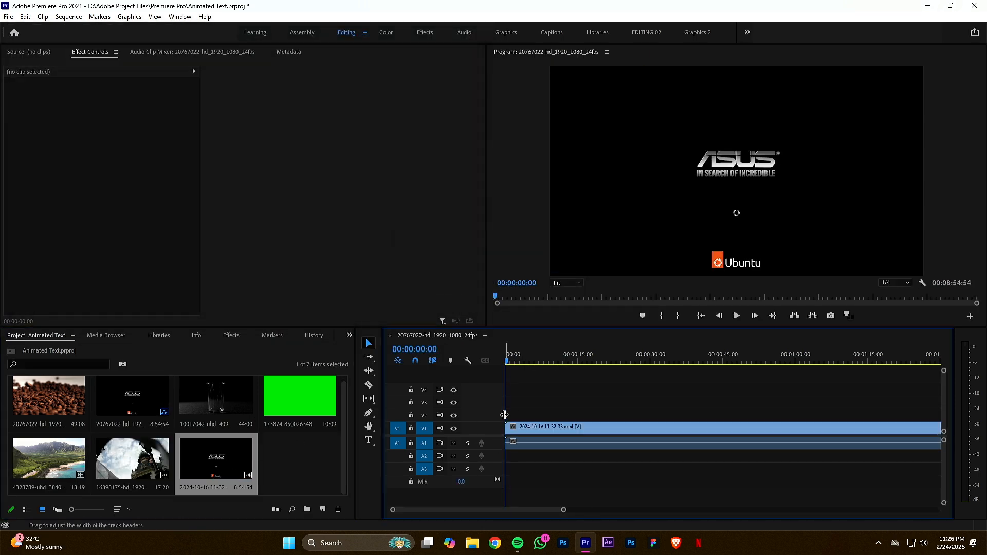
# Scrub through the screen recording on V1 to locate the "Create your account" screen
pyautogui.moveTo(513, 361); pyautogui.dragTo(795, 360)
pyautogui.press('-')
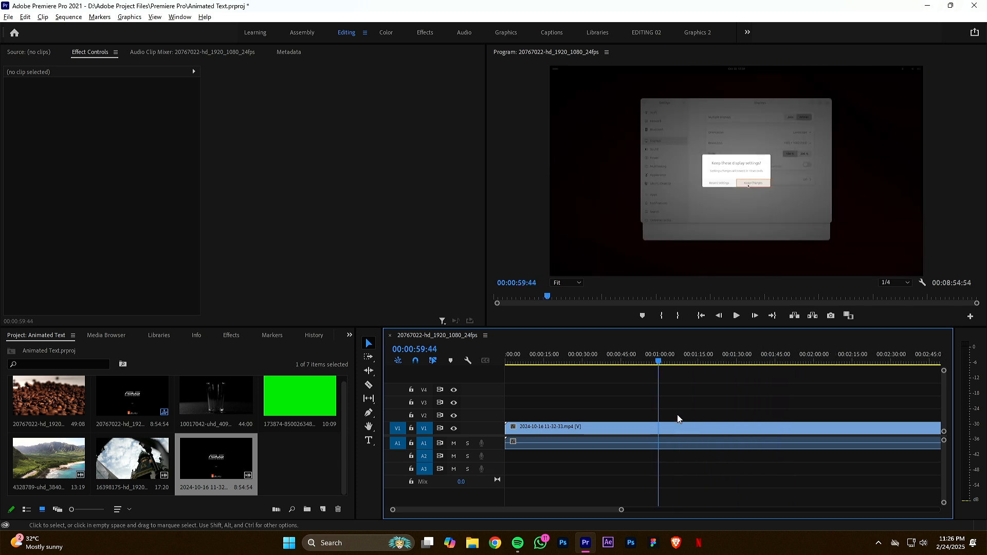
pyautogui.scroll(-2, 677, 415)
pyautogui.moveTo(607, 359); pyautogui.dragTo(781, 358)
pyautogui.scroll(-4, 643, 423)
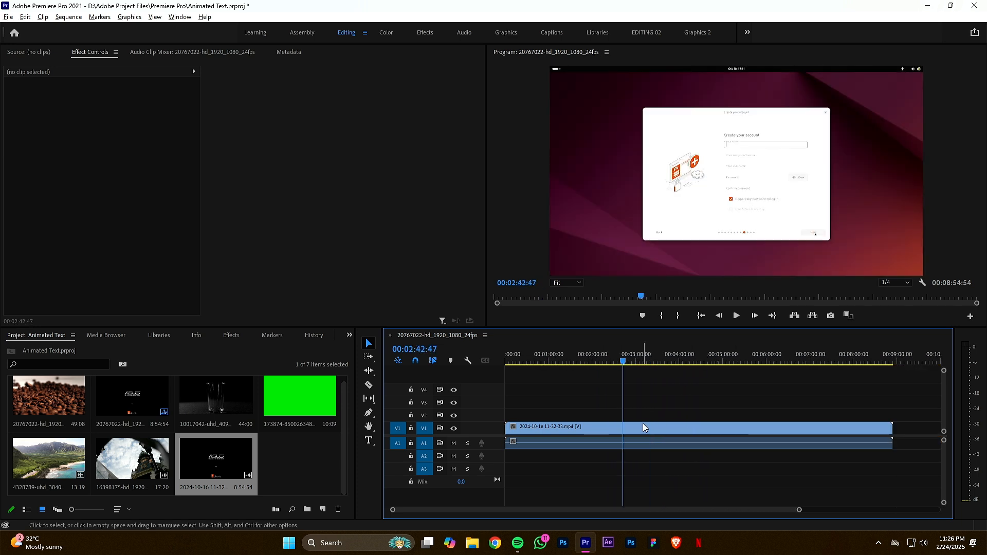
pyautogui.scroll(-1, 643, 424)
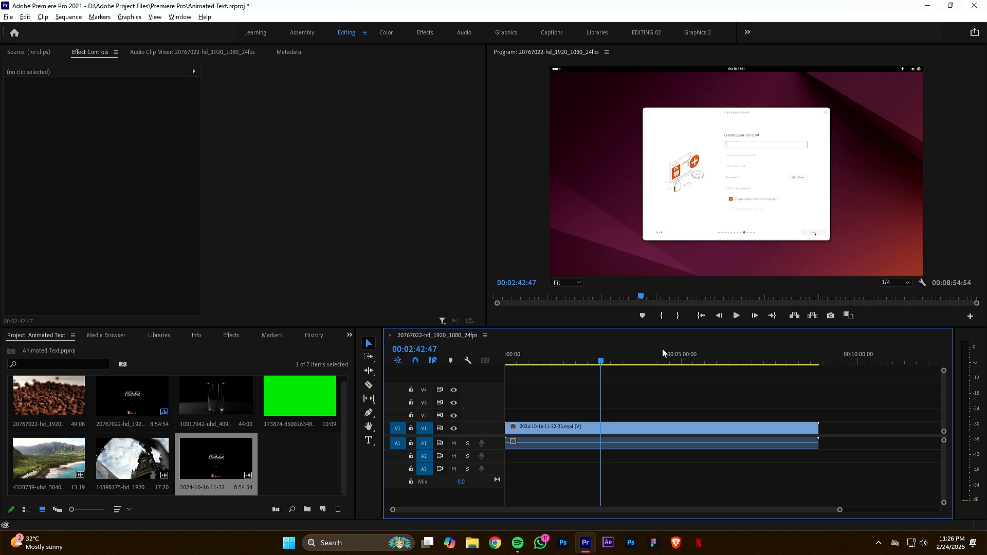
pyautogui.scroll(-1, 622, 362)
pyautogui.moveTo(591, 362); pyautogui.dragTo(612, 363)
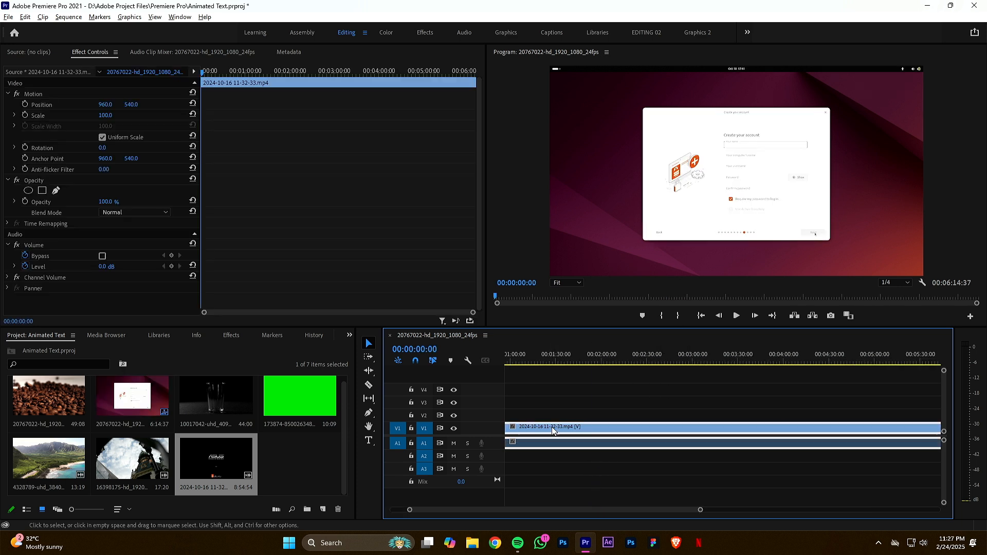
# Preview the selected recording clip, set the playback resolution to Full, and return to the first frame
pyautogui.click(552, 427)
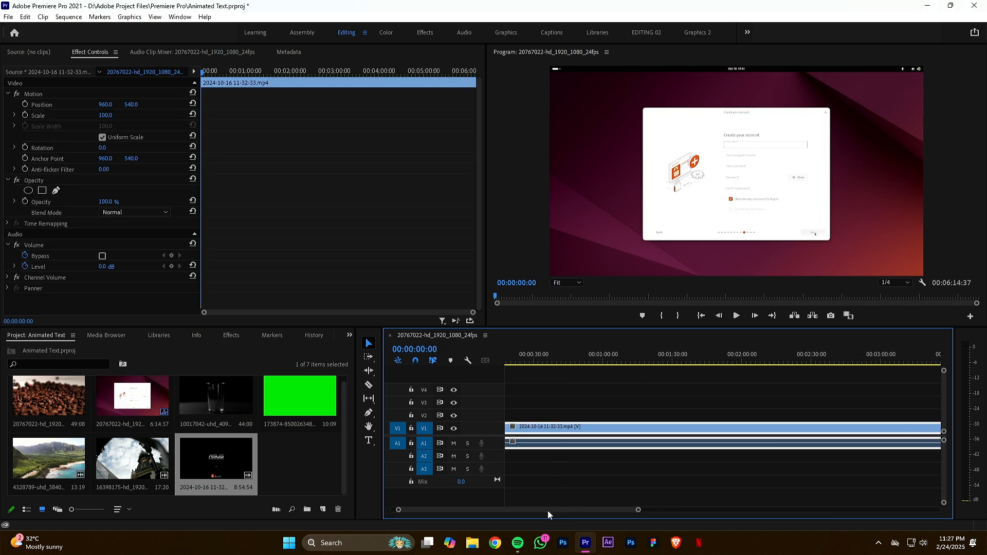
pyautogui.press('space')
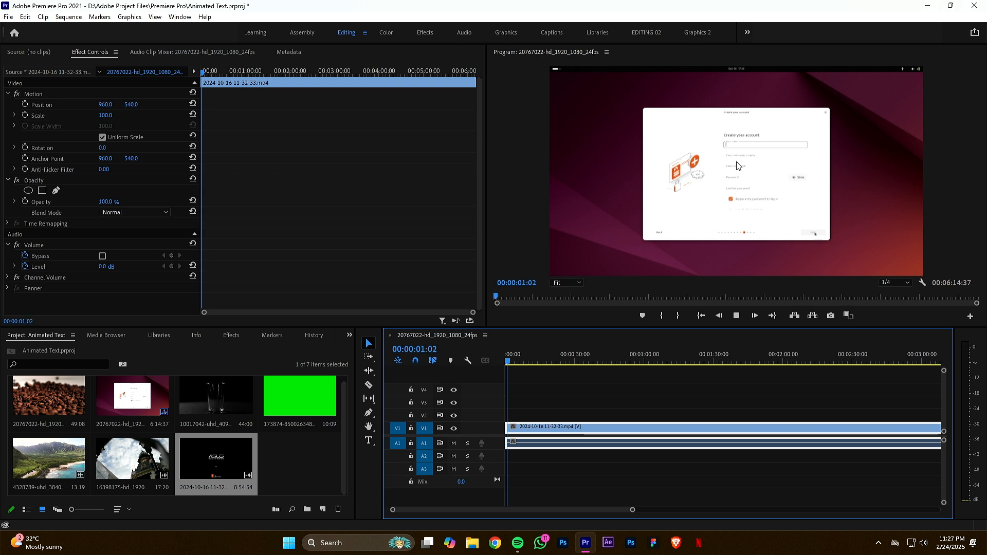
pyautogui.click(886, 286)
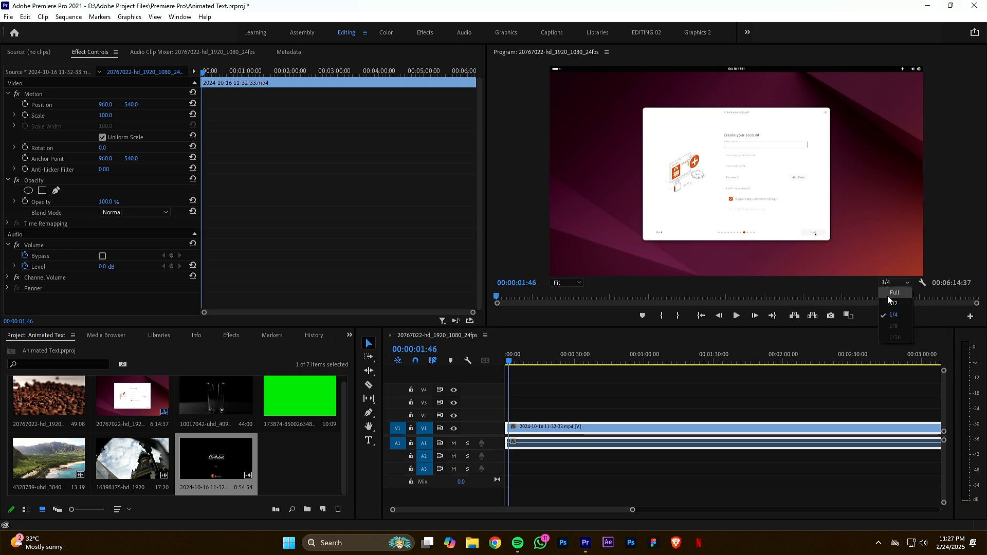
pyautogui.click(888, 295)
pyautogui.moveTo(511, 362); pyautogui.dragTo(577, 363)
pyautogui.press('Home')
# Search the effects for BLUR and locate Gaussian Blur among the Blur & Sharpen video effects
pyautogui.click(231, 336)
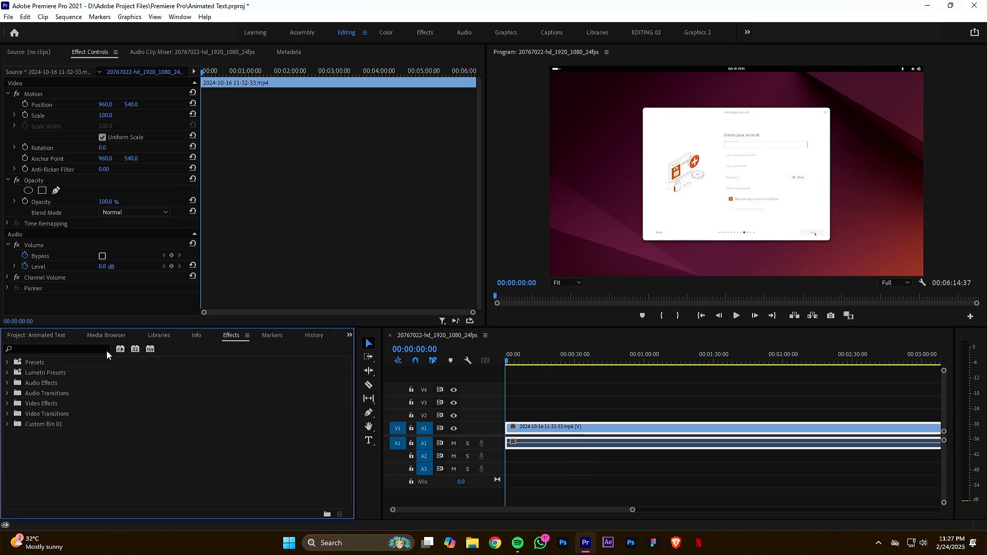
pyautogui.click(92, 350)
pyautogui.write('BLUR')
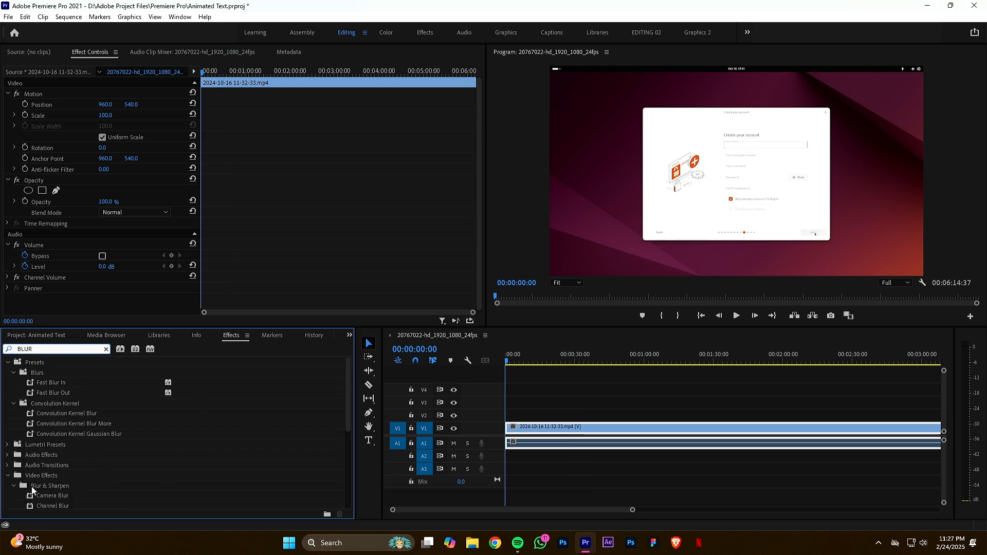
pyautogui.scroll(-6, 71, 501)
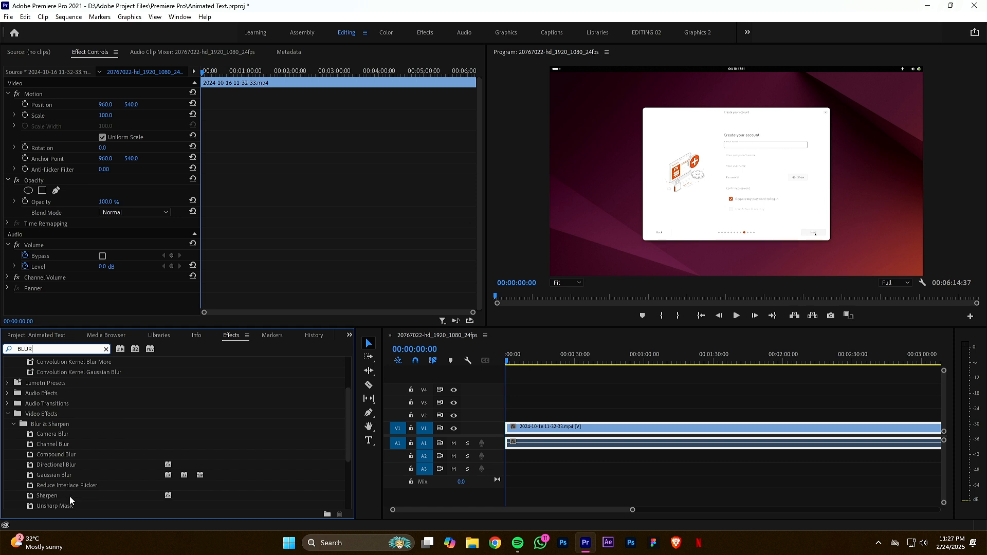
pyautogui.scroll(-1, 73, 482)
# Try Gaussian Blur with Blurriness 39 directly on the recording clip, and undo both the value and the effect
pyautogui.moveTo(75, 466); pyautogui.dragTo(523, 434)
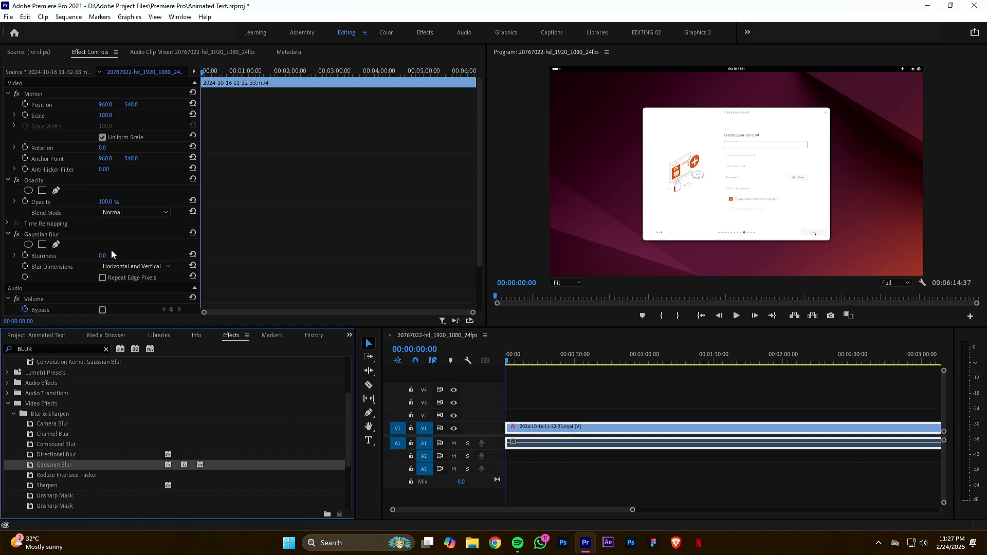
pyautogui.moveTo(104, 255); pyautogui.dragTo(123, 256)
pyautogui.moveTo(715, 359); pyautogui.dragTo(495, 377)
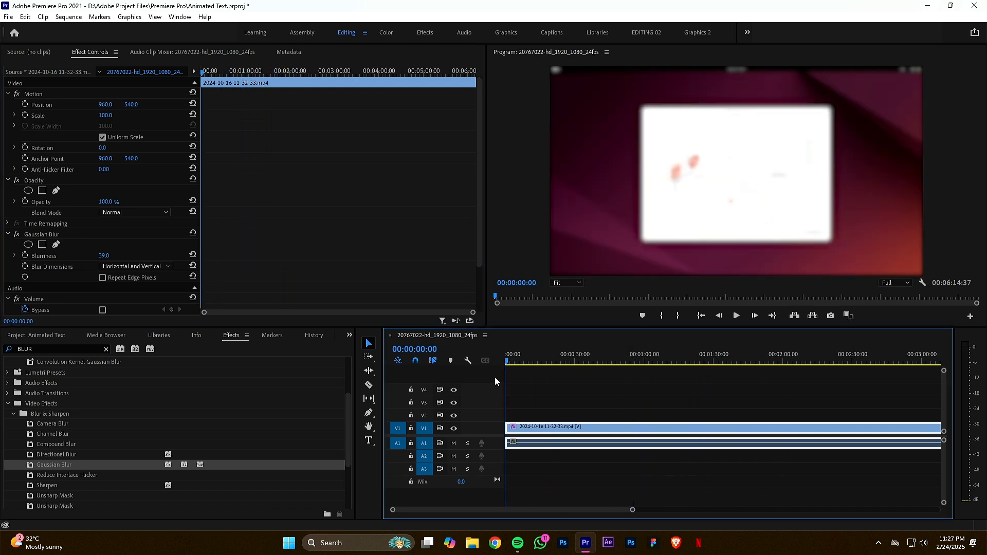
pyautogui.hotkey('ctrl', 'z')
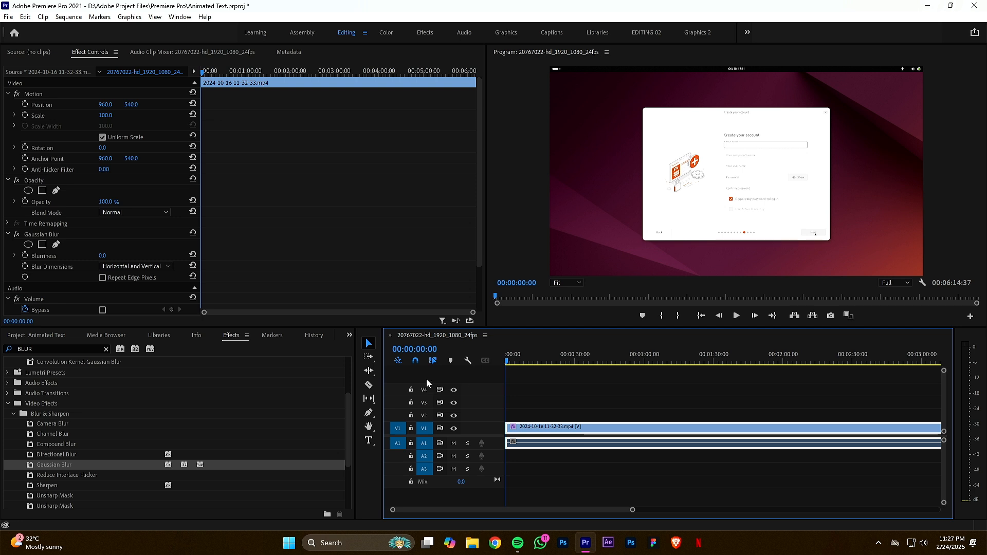
pyautogui.hotkey('ctrl', 'z')
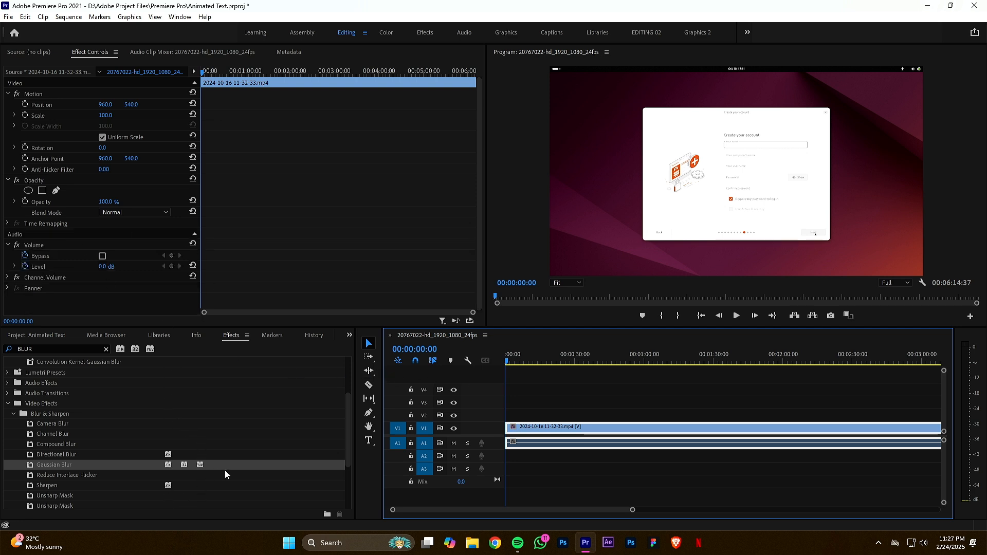
# Create a 1920 × 1080, 60.00 fps adjustment layer and place it on V2 over the first 17 seconds or so of the recording
pyautogui.click(36, 335)
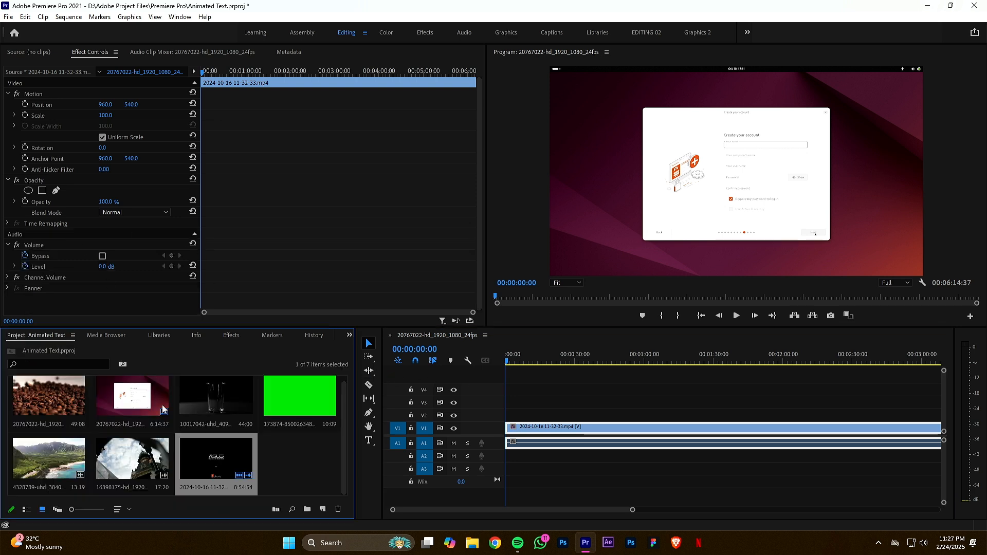
pyautogui.rightClick(273, 460)
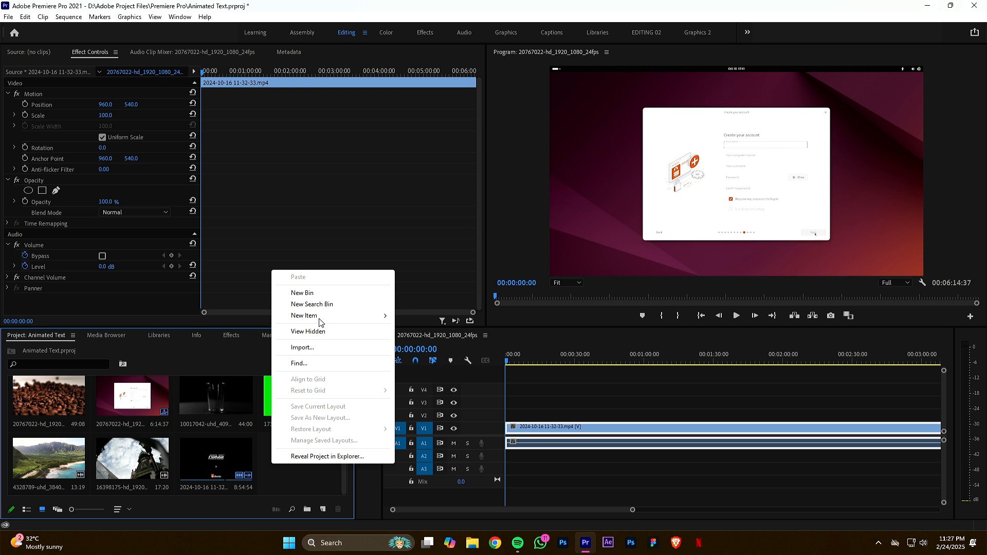
pyautogui.moveTo(320, 318)
pyautogui.click(447, 349)
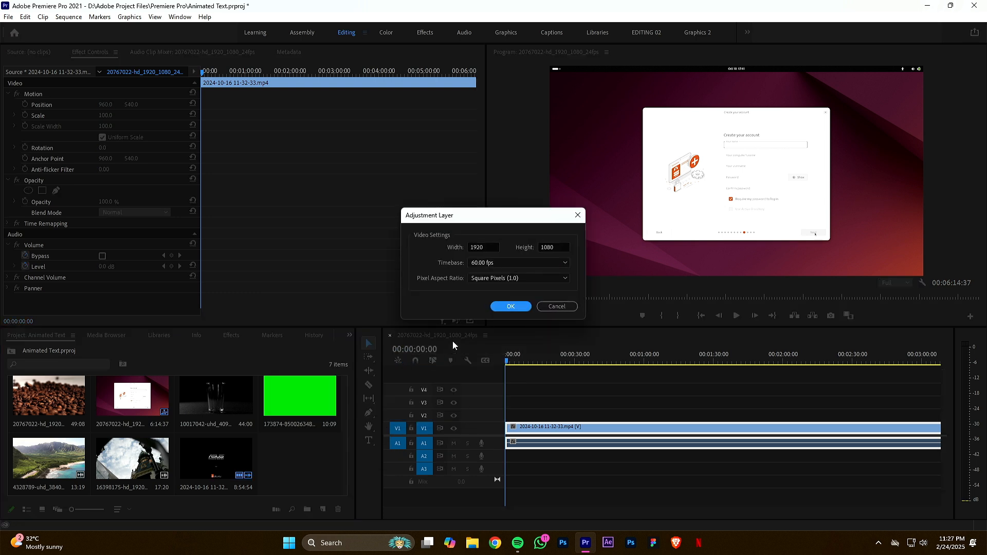
pyautogui.click(512, 307)
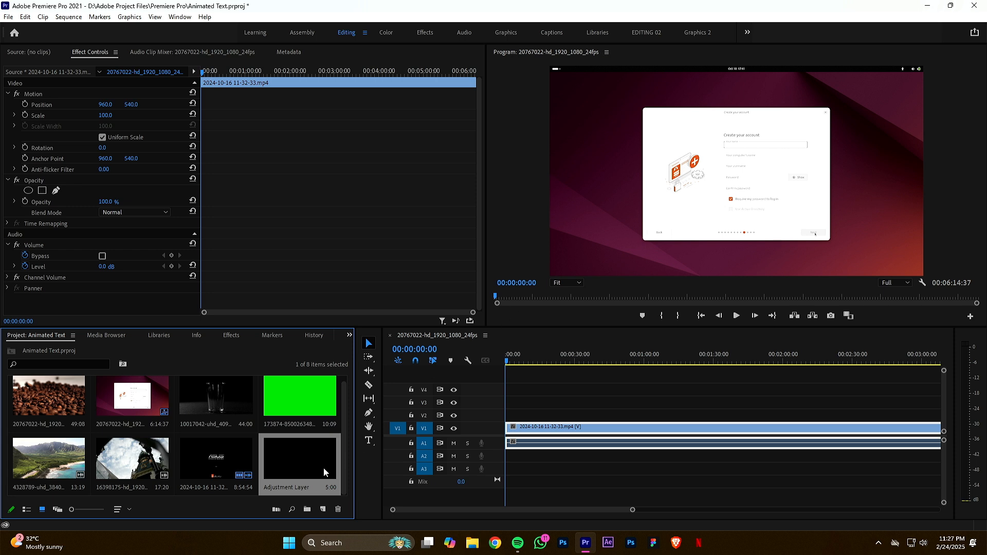
pyautogui.moveTo(301, 477); pyautogui.dragTo(543, 424)
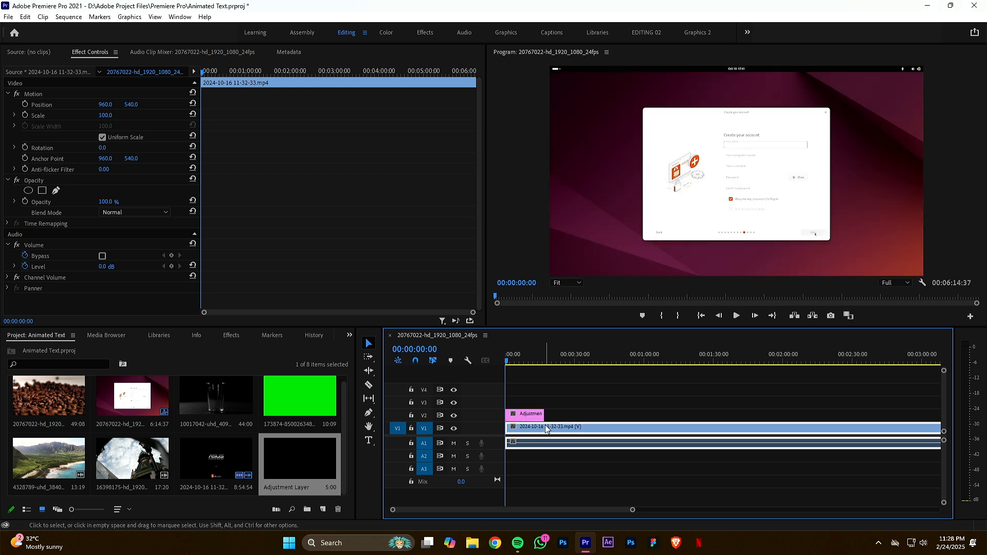
# Apply Gaussian Blur with Blurriness 22 to the adjustment layer on V2 and play back the blurred section
pyautogui.click(530, 415)
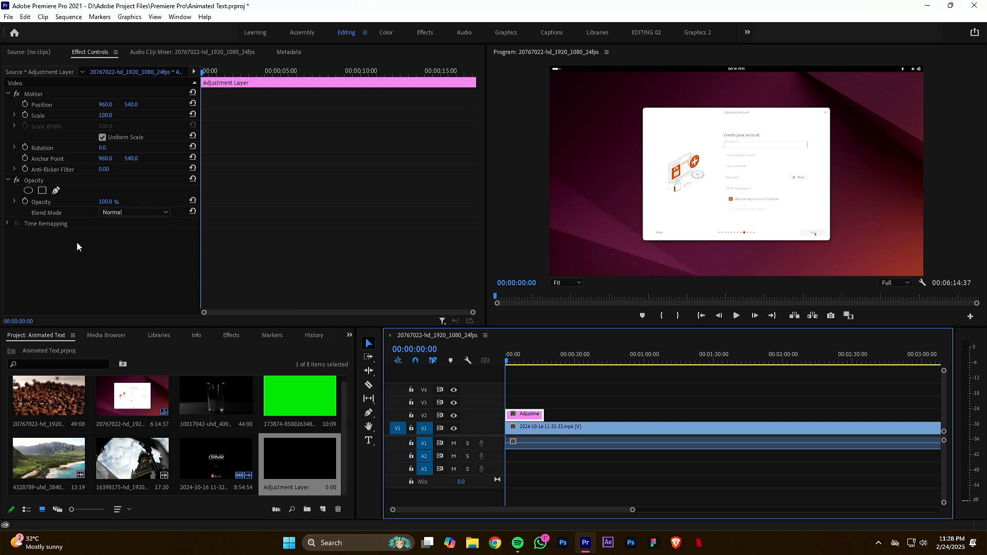
pyautogui.click(229, 340)
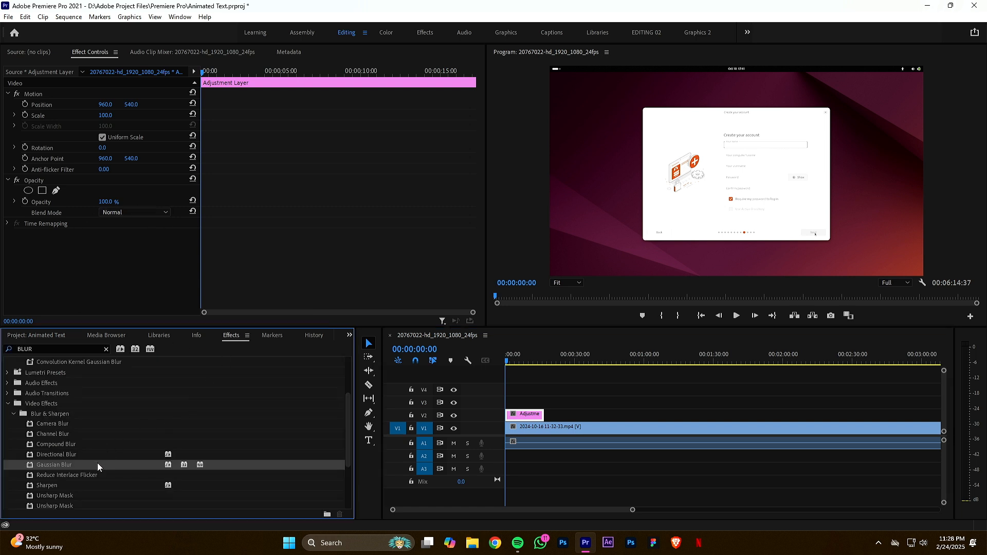
pyautogui.moveTo(98, 466); pyautogui.dragTo(525, 421)
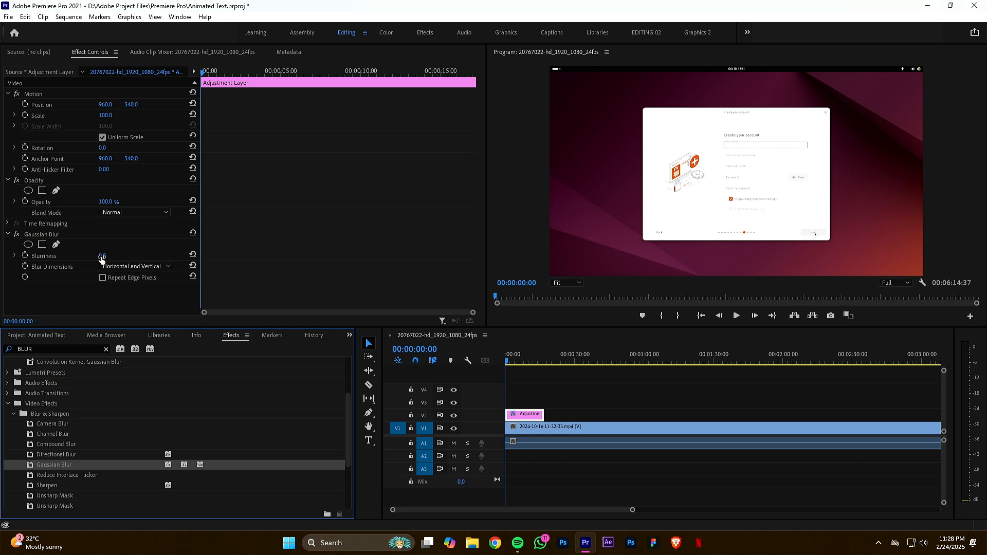
pyautogui.moveTo(101, 260); pyautogui.dragTo(112, 260)
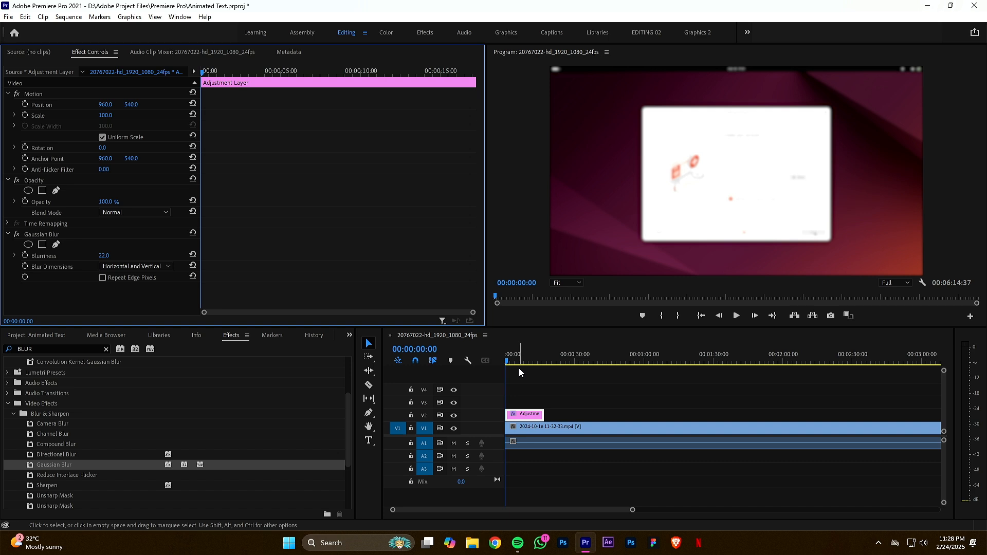
pyautogui.moveTo(514, 358); pyautogui.dragTo(510, 360)
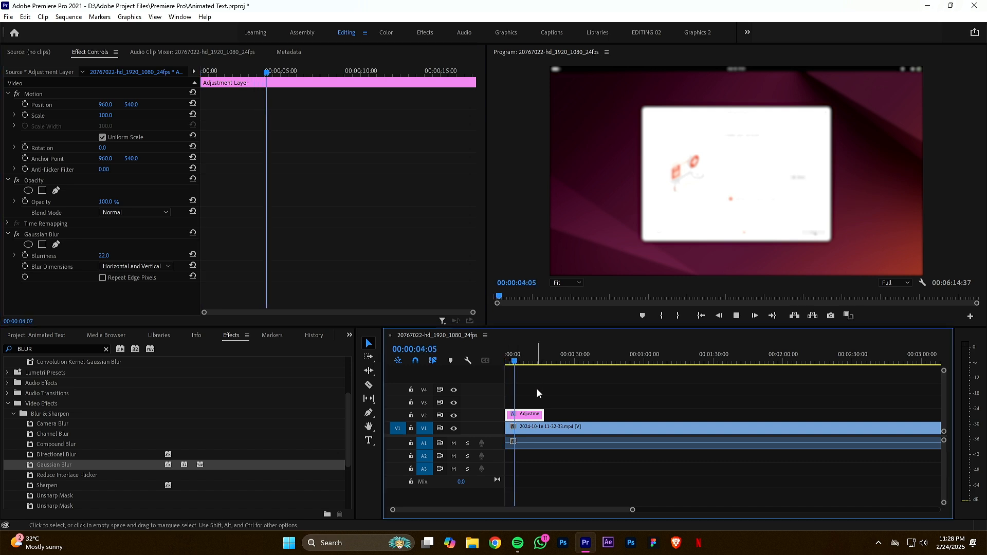
pyautogui.press('space')
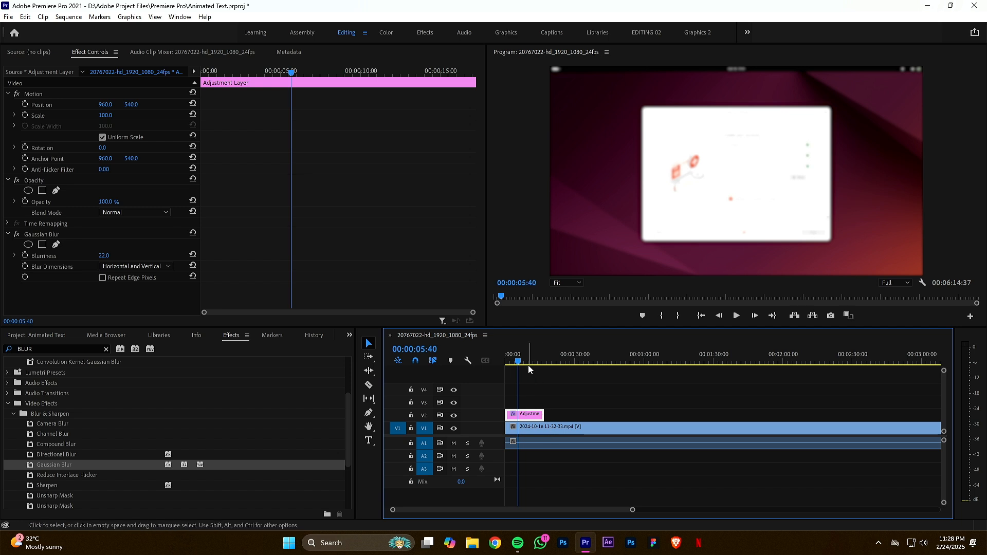
# Split the recording on V1 at the adjustment layer's end, at 00:00:17:13, and return to the Selection tool
pyautogui.moveTo(518, 360); pyautogui.dragTo(545, 360)
pyautogui.click(542, 430)
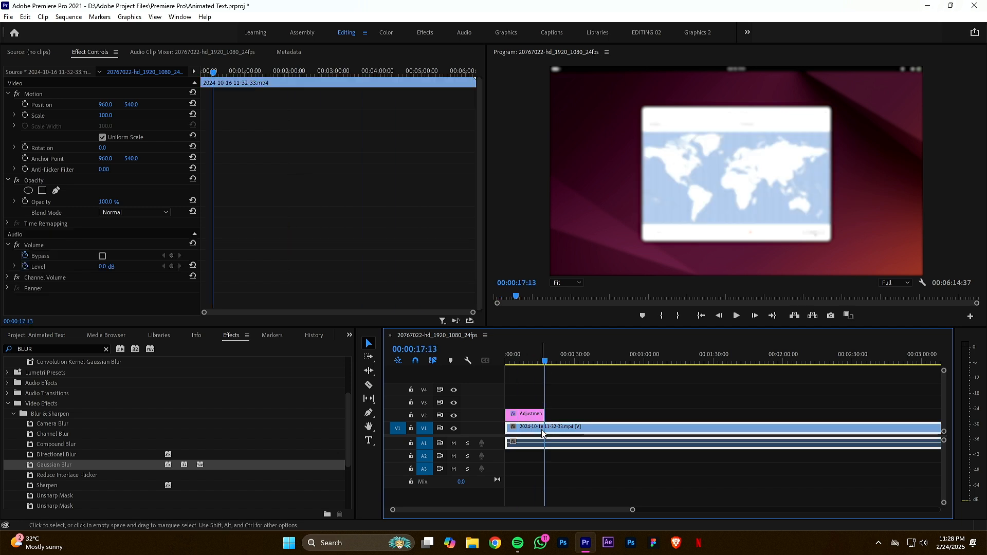
pyautogui.press('c')
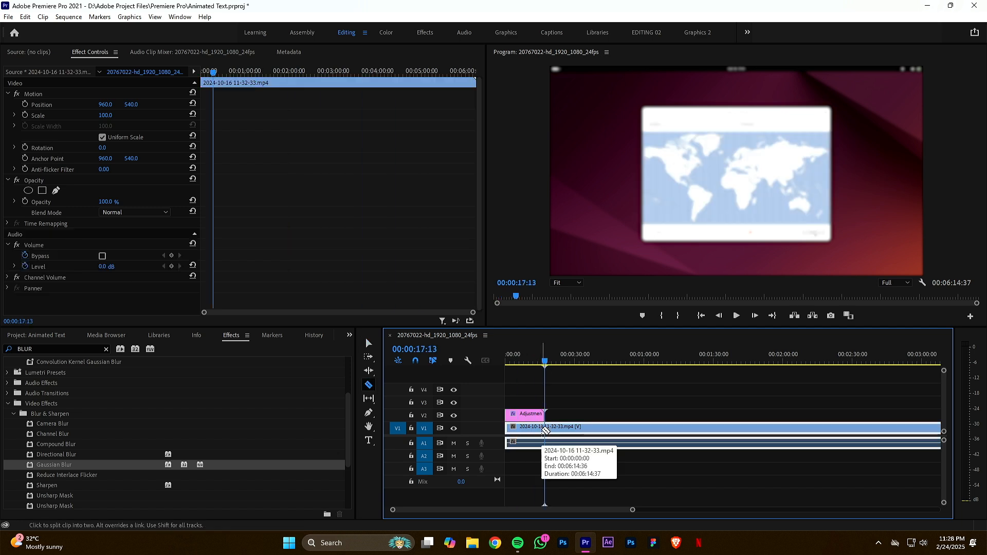
pyautogui.click(542, 429)
pyautogui.press('v')
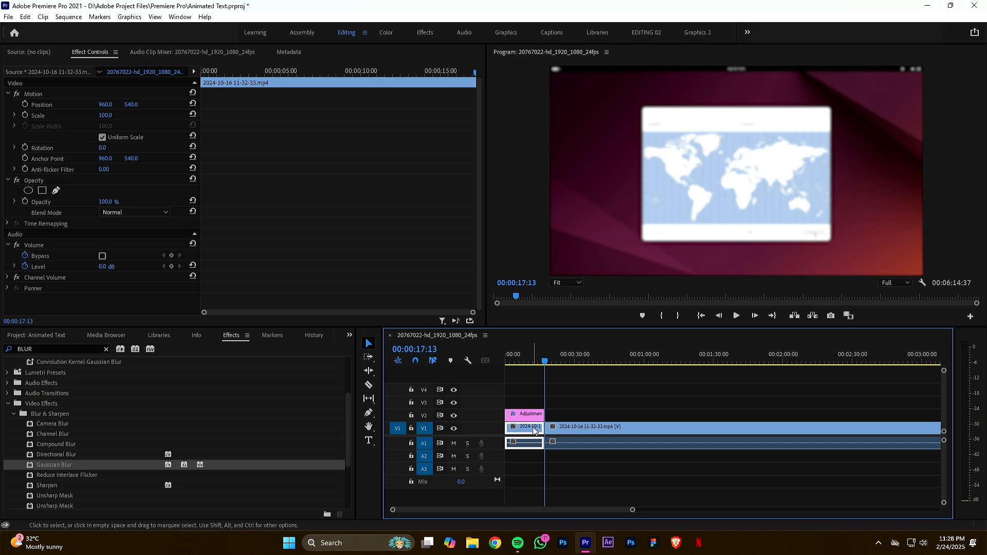
# Speed up the first recording section on V1 to 413.2 %, giving a duration of 00:00:04:10
pyautogui.rightClick(533, 427)
pyautogui.click(565, 288)
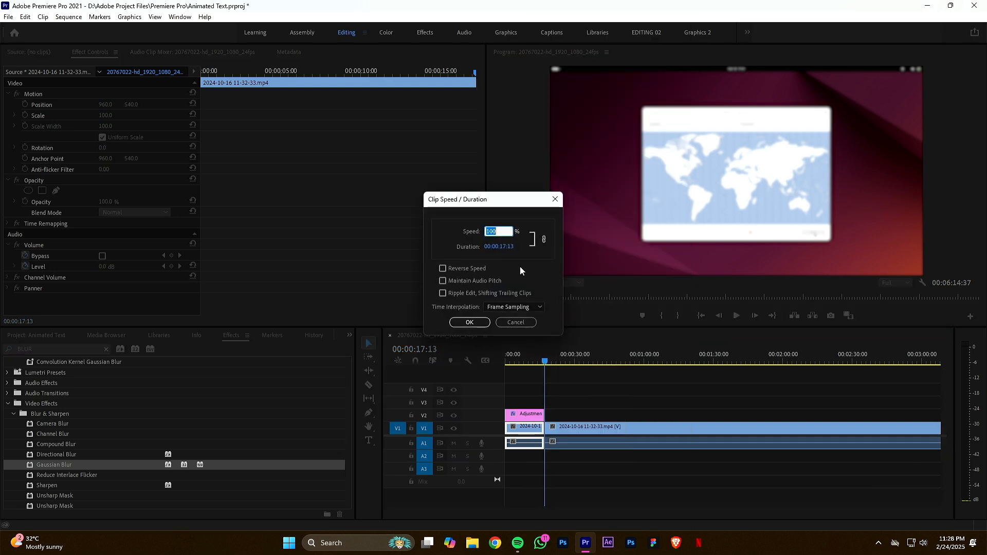
pyautogui.moveTo(444, 253); pyautogui.dragTo(127, 272)
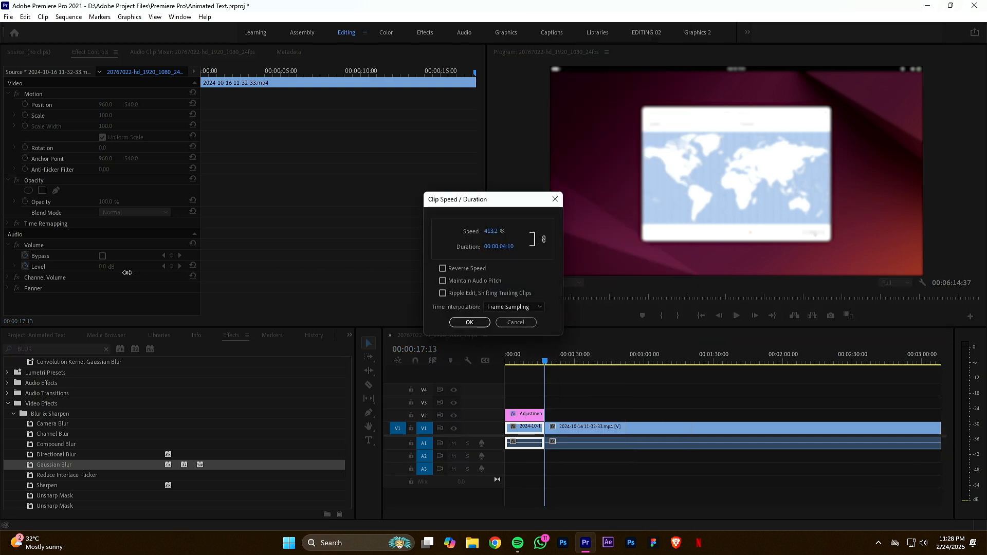
pyautogui.click(469, 323)
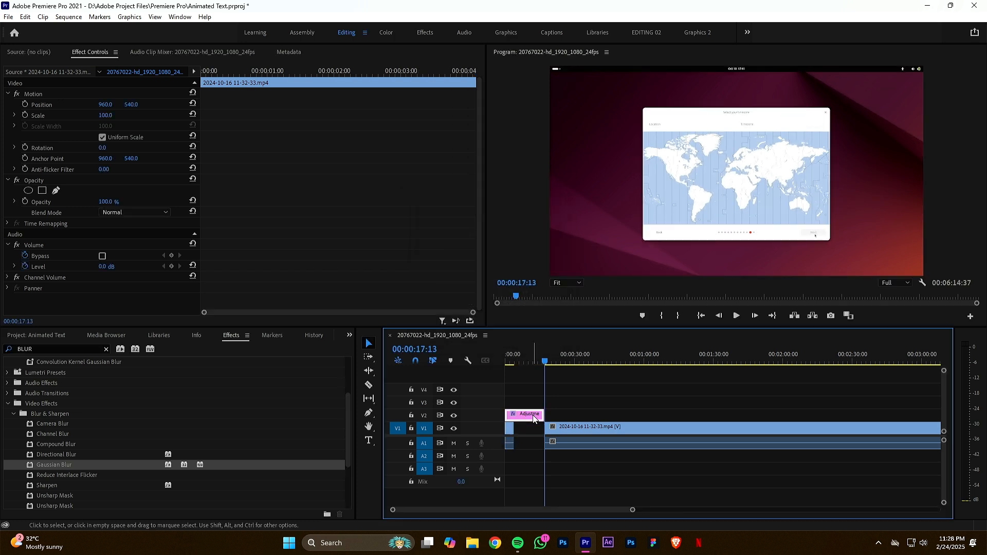
# Trim the adjustment layer on V2 to the sped-up clip's end and move the remaining recording against that clip to close the gap
pyautogui.moveTo(542, 416); pyautogui.dragTo(513, 416)
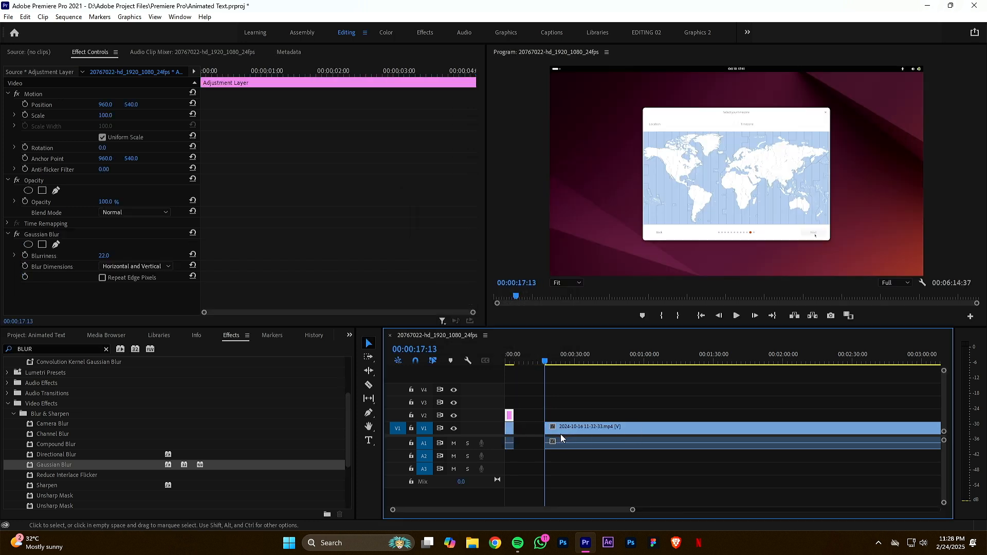
pyautogui.moveTo(561, 437); pyautogui.dragTo(534, 433)
# Play back the blurred, sped-up section into the normal recording, return the playhead to the sequence start, and deselect the clips
pyautogui.moveTo(526, 366); pyautogui.dragTo(499, 363)
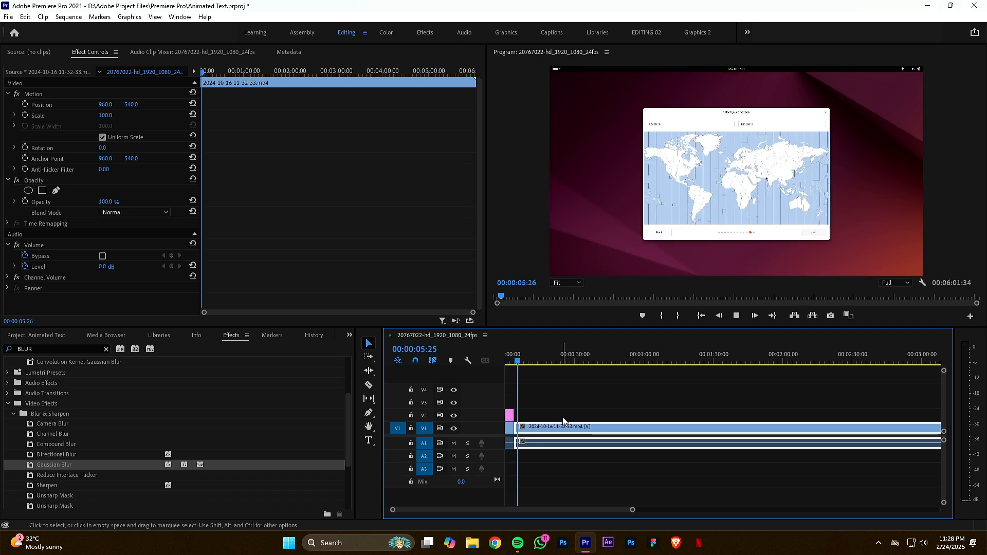
pyautogui.press('space')
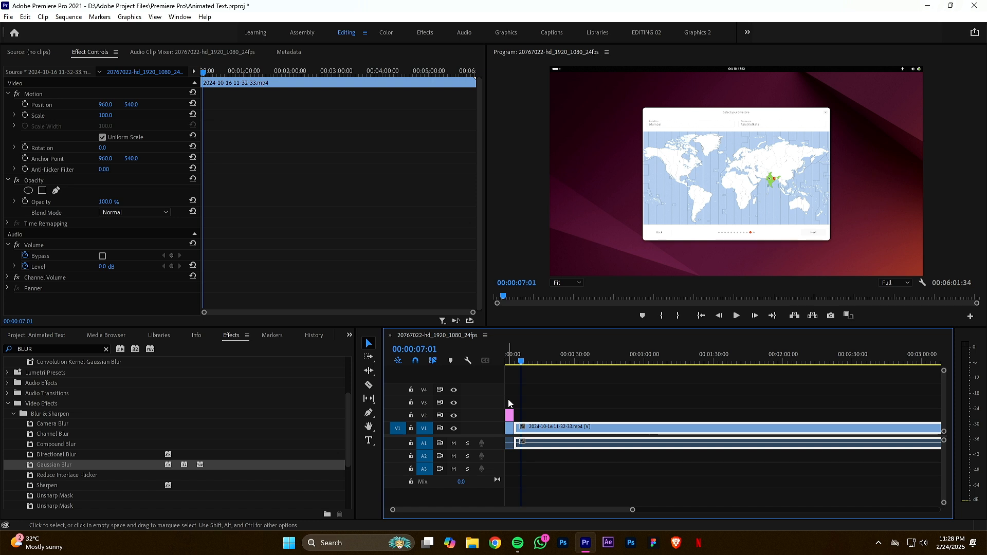
pyautogui.moveTo(524, 365); pyautogui.dragTo(505, 364)
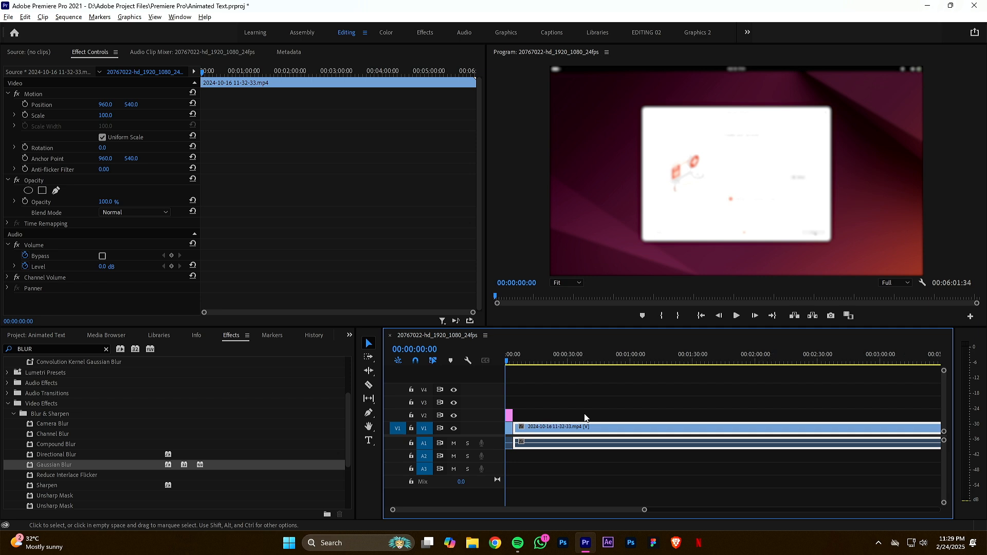
pyautogui.scroll(-1, 587, 418)
pyautogui.scroll(1, 549, 512)
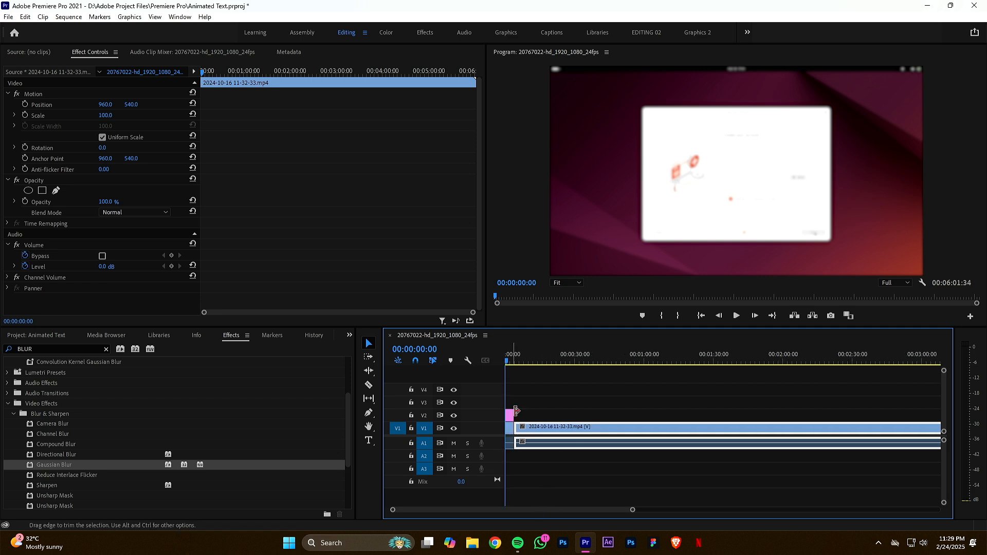
pyautogui.click(561, 416)
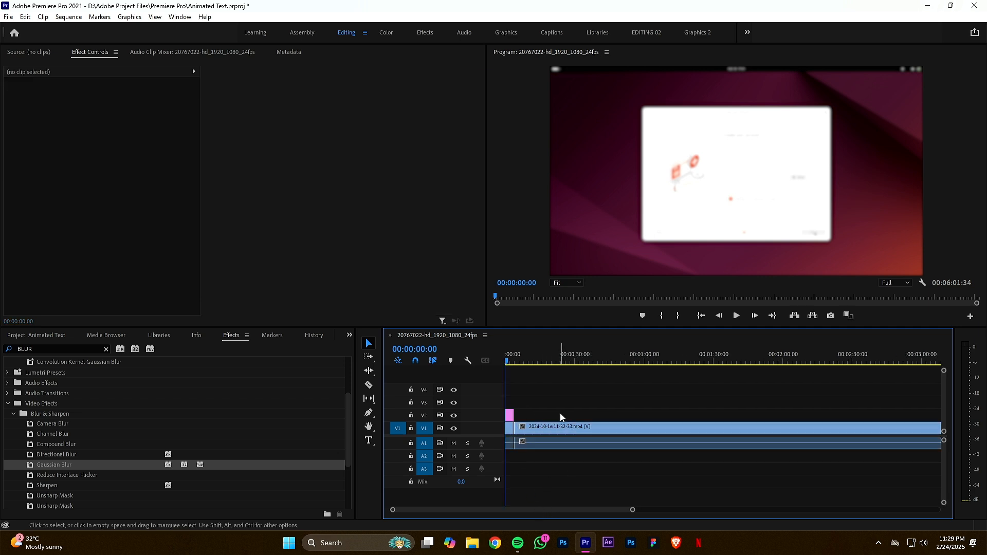
# Place the playhead at 00:00:26:12 in the recording and show the project's media items
pyautogui.scroll(-5, 578, 426)
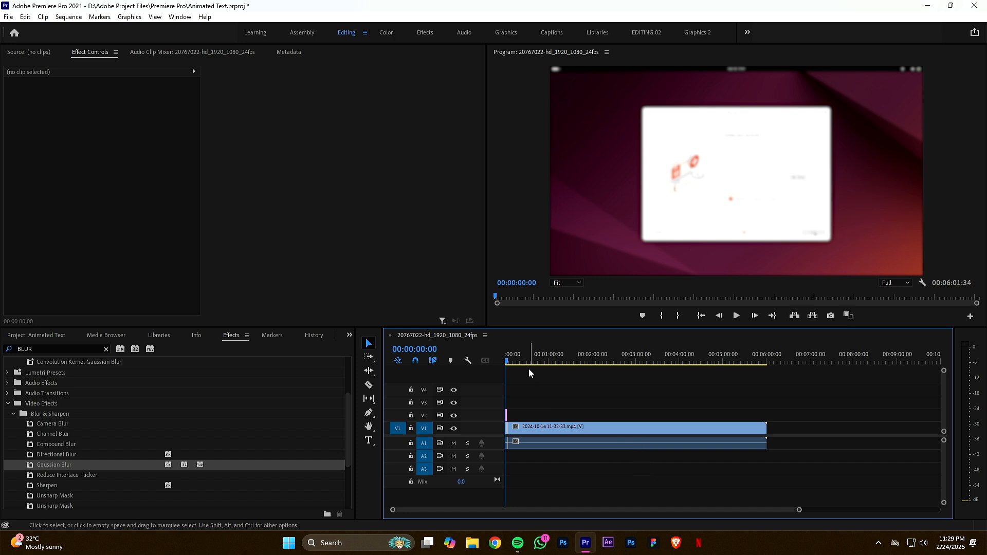
pyautogui.moveTo(527, 363)
pyautogui.mouseDown()
pyautogui.moveTo(616, 363)
pyautogui.moveTo(523, 364)
pyautogui.mouseUp()
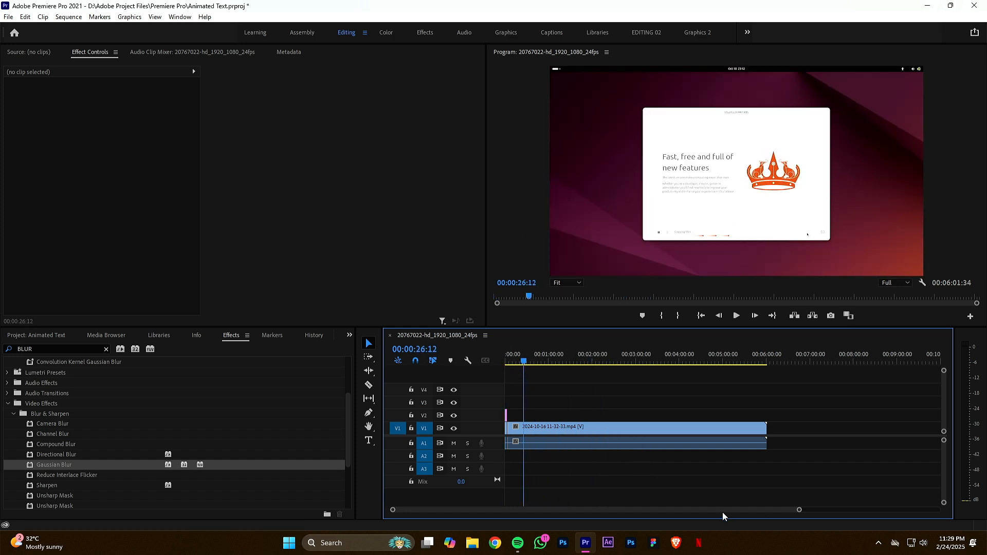
pyautogui.click(32, 337)
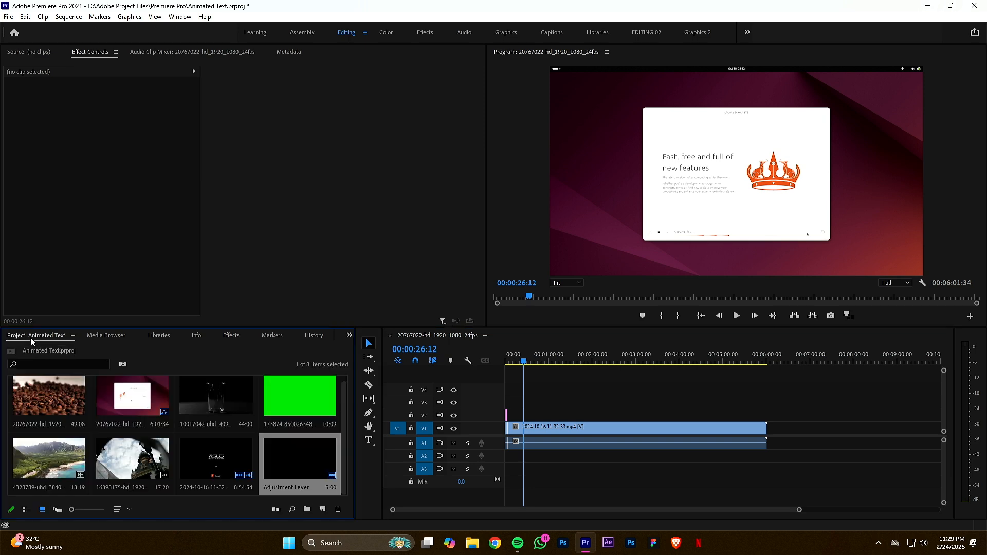